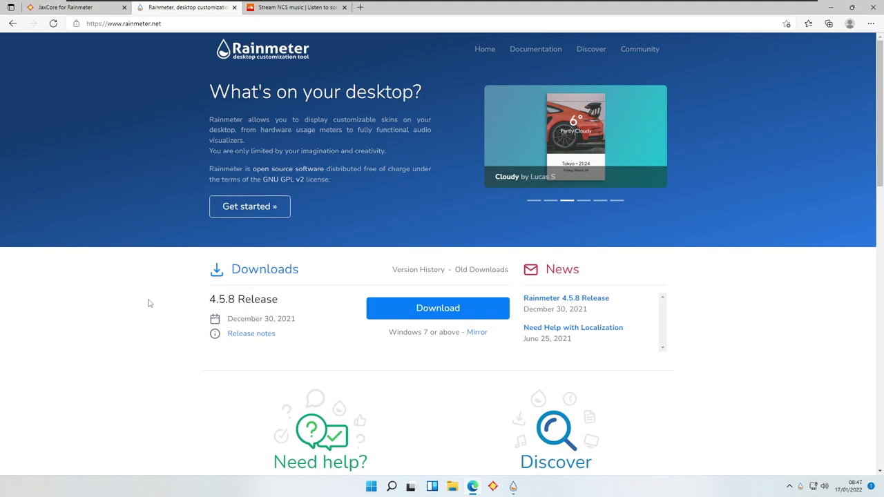
Open the JaxCore web page and the JaxCore app window, and browse the skins offered as modules
click(76, 12)
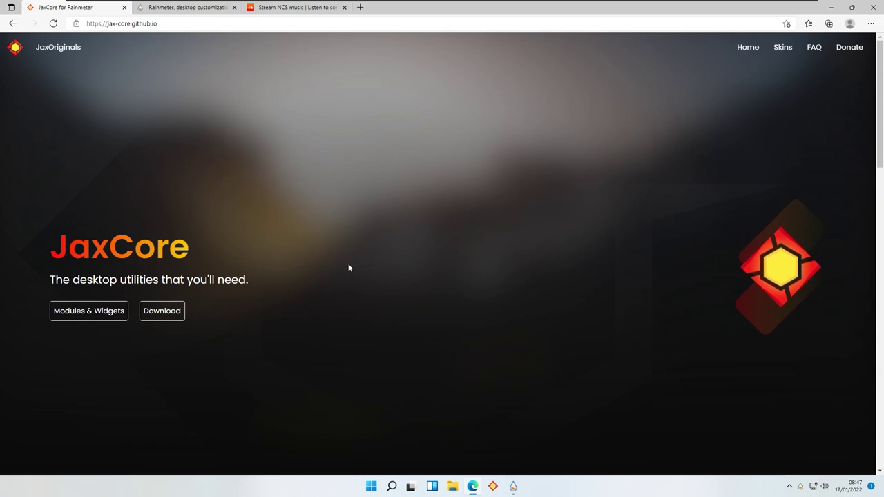
click(513, 487)
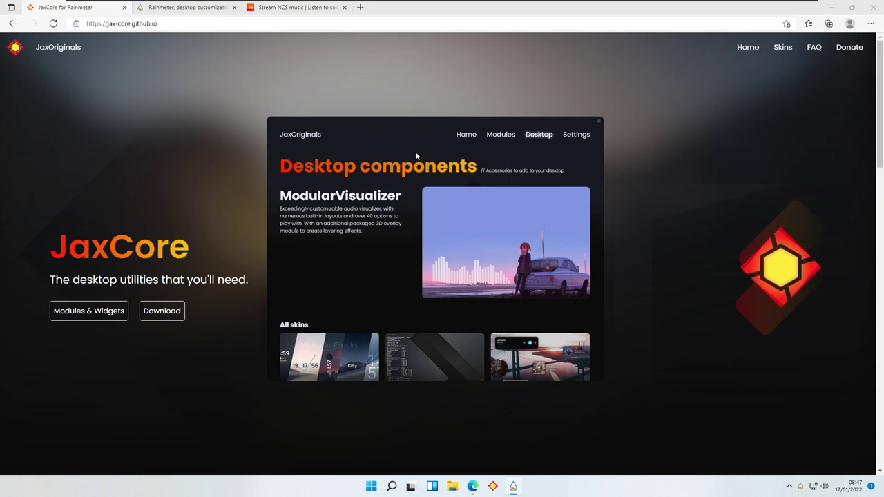
click(501, 135)
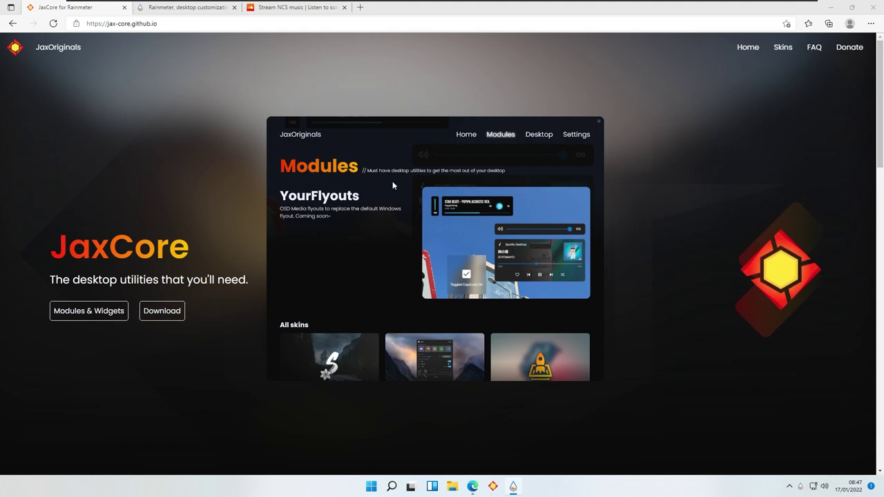
scroll(428, 263, down, 3)
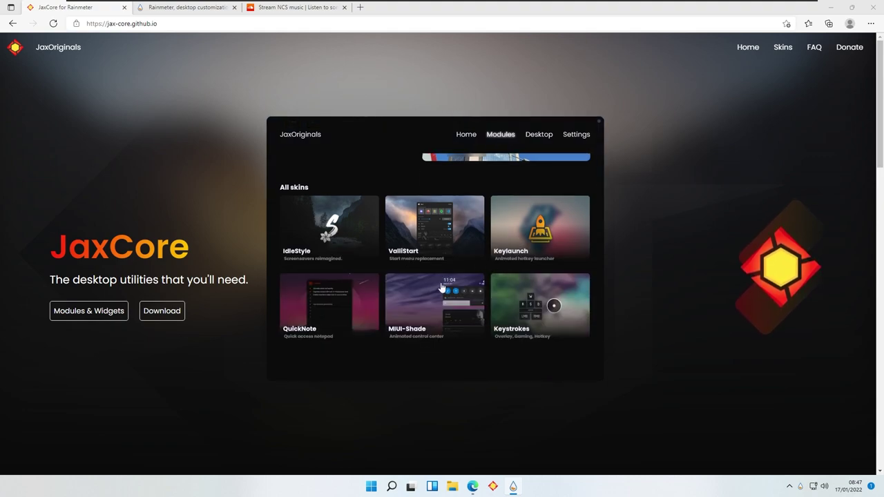
scroll(467, 270, up, 2)
scroll(467, 270, up, 1)
Open the ModularVisualizer settings from the desktop components and minimize the browser to show the desktop
click(541, 138)
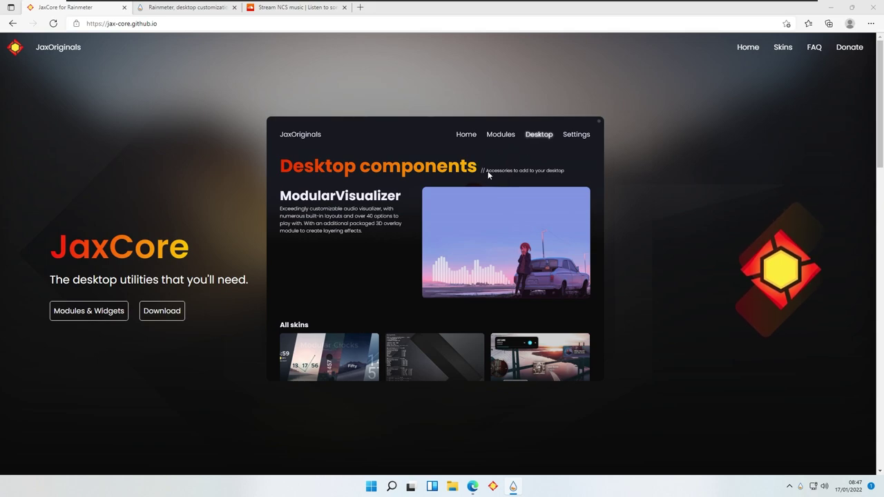
click(474, 214)
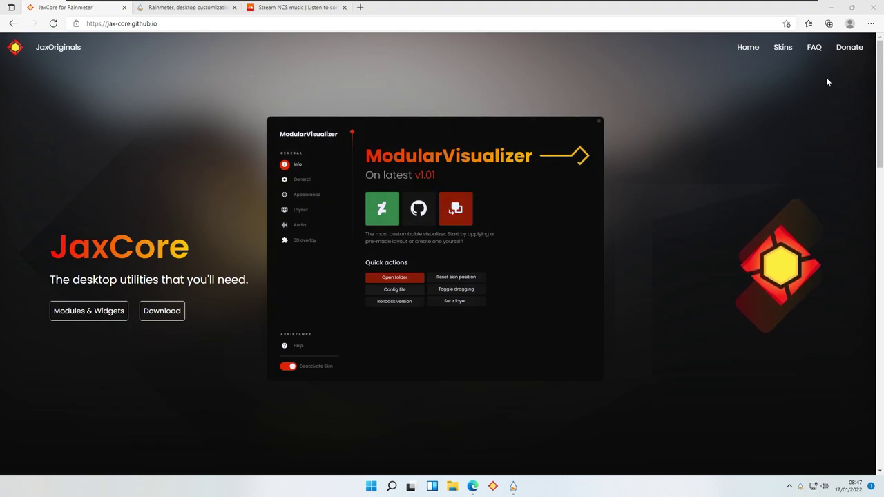
click(831, 8)
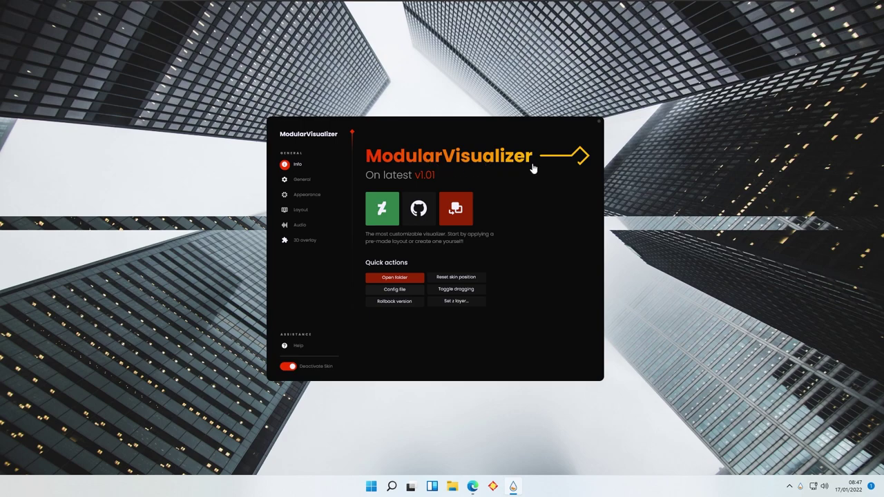
Try the Bar, Circle and Vector types in the visualizer's general settings and move the settings window aside
click(315, 185)
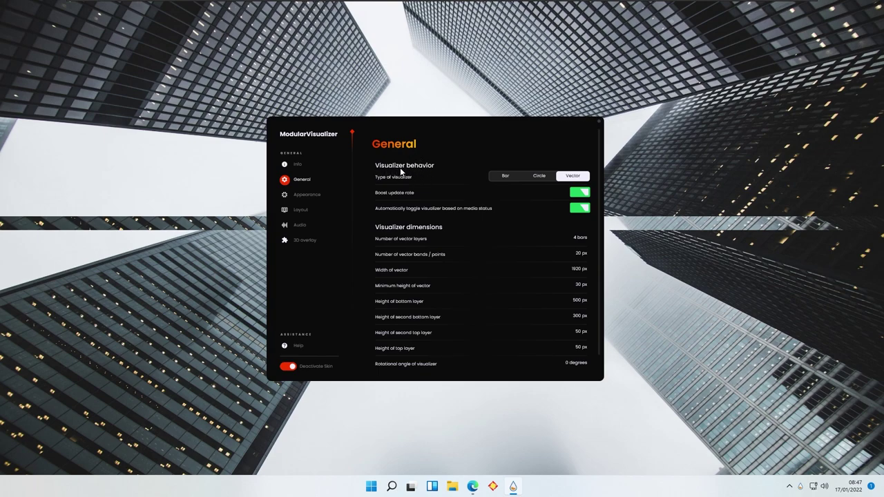
click(506, 178)
click(539, 180)
click(568, 175)
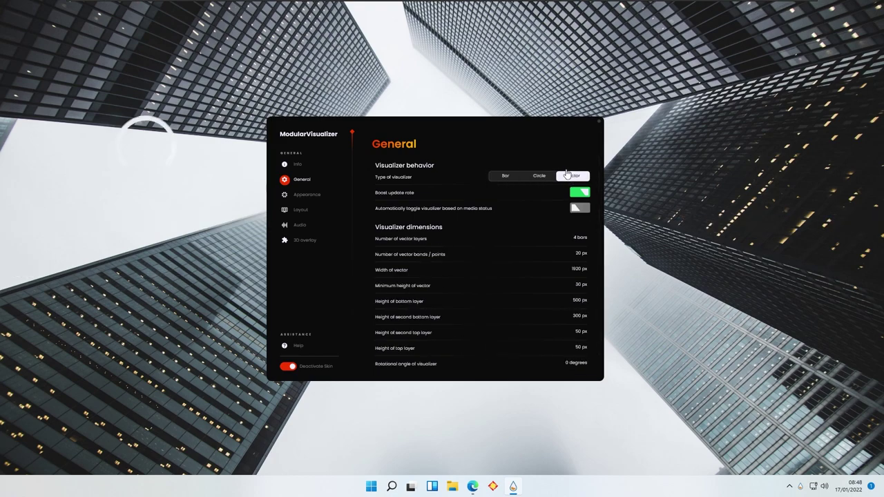
drag(495, 137, 392, 213)
drag(375, 246, 680, 125)
drag(611, 132, 635, 113)
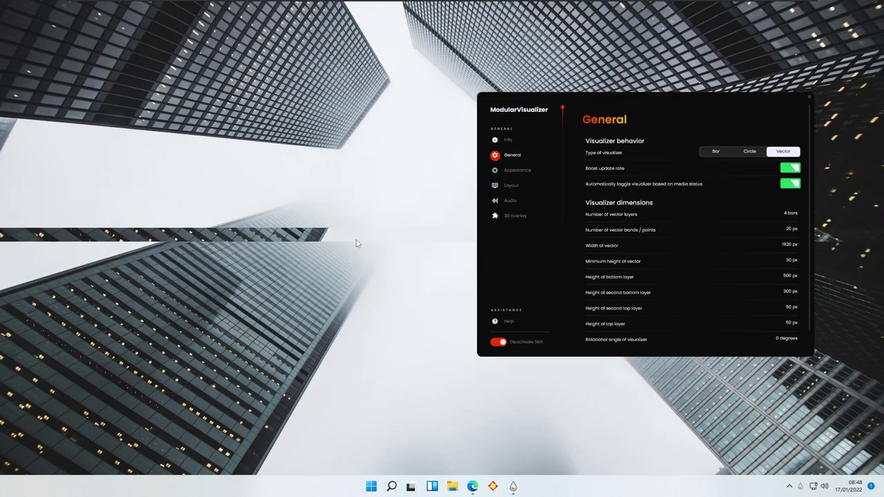
Preview the Circle visualizer type on the desktop, reposition the settings window, and switch the type to Bar
click(750, 152)
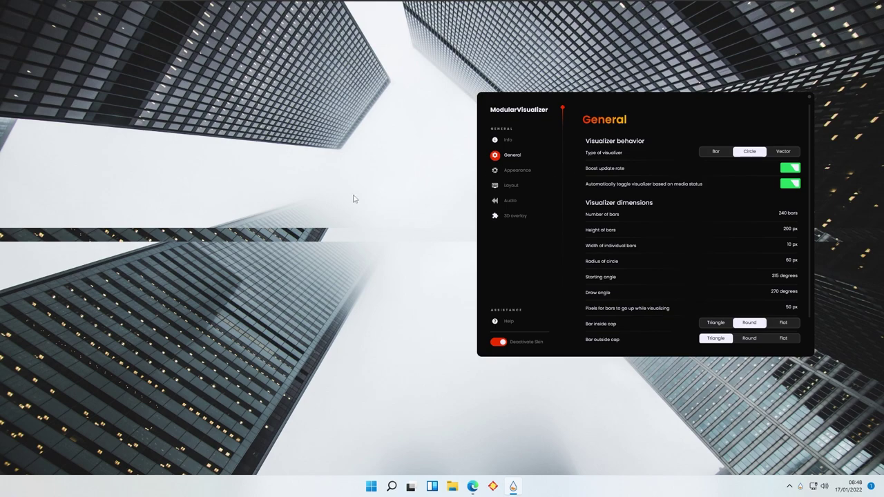
mouse_move(677, 108)
mouse_down()
mouse_move(434, 248)
mouse_move(604, 132)
mouse_move(668, 106)
mouse_up()
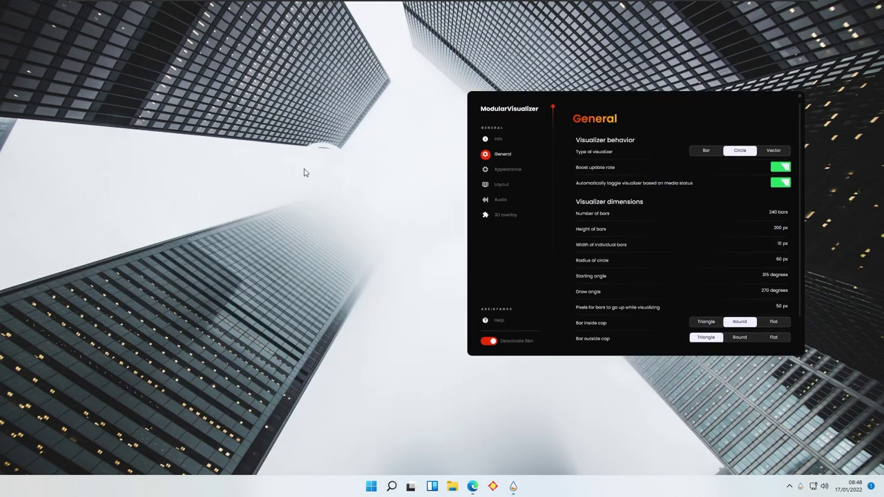
click(708, 151)
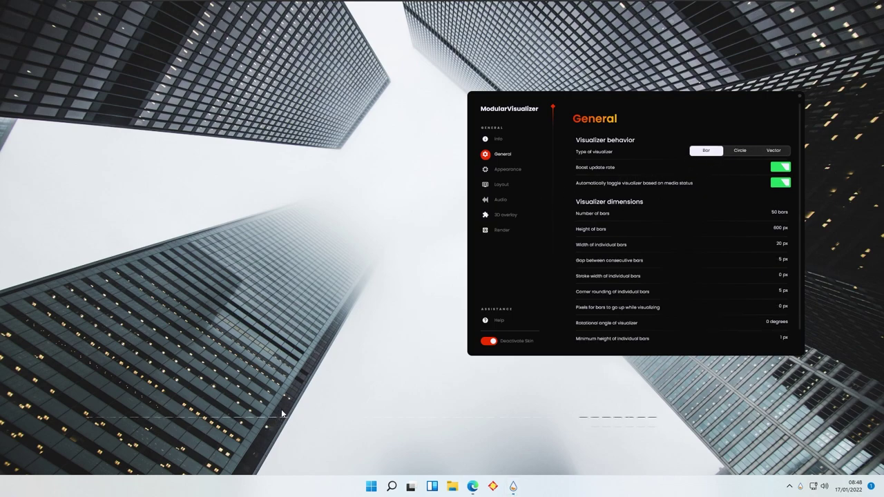
Switch to the SoundCloud page in the browser, play the NCS Releases playlist, and return to the desktop
click(473, 486)
click(273, 9)
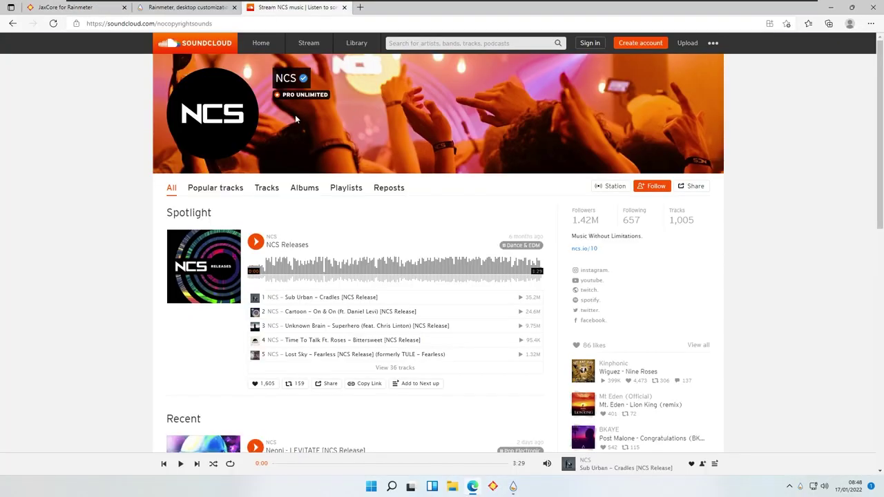
click(257, 243)
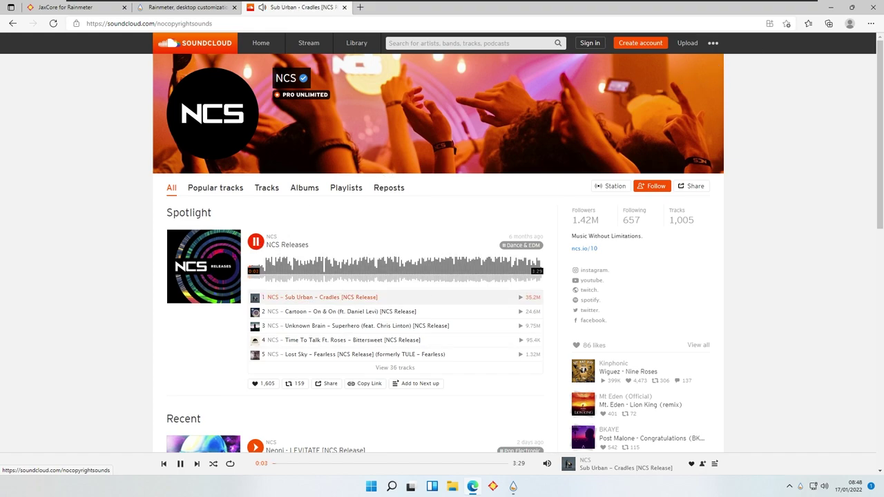
click(831, 8)
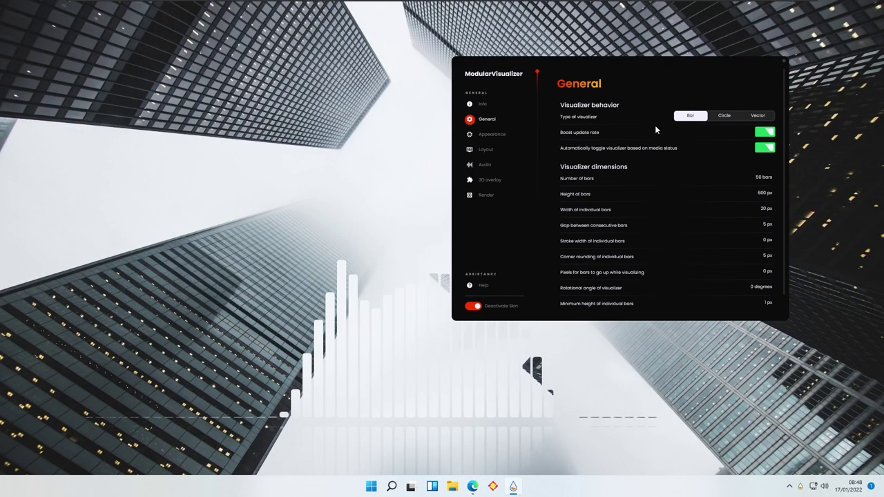
Preview the Circle visualizer with the music playing, set the visualizer type to Vector, and reposition the settings window
click(726, 116)
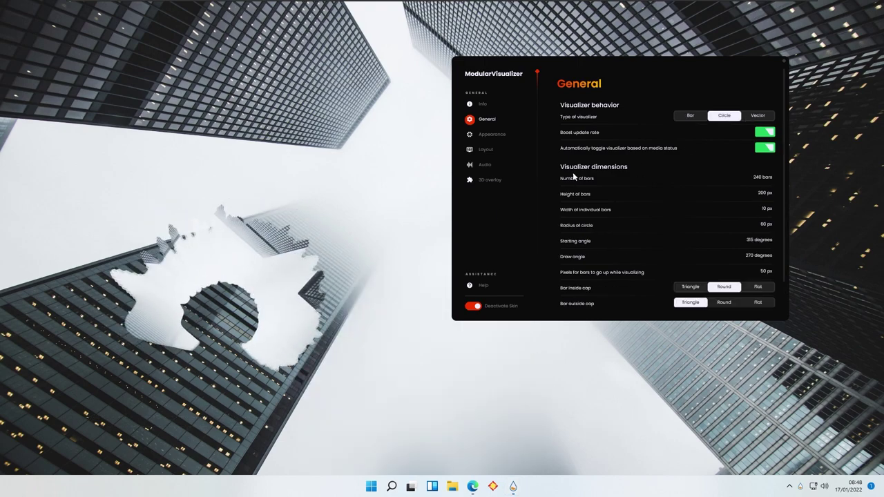
click(760, 115)
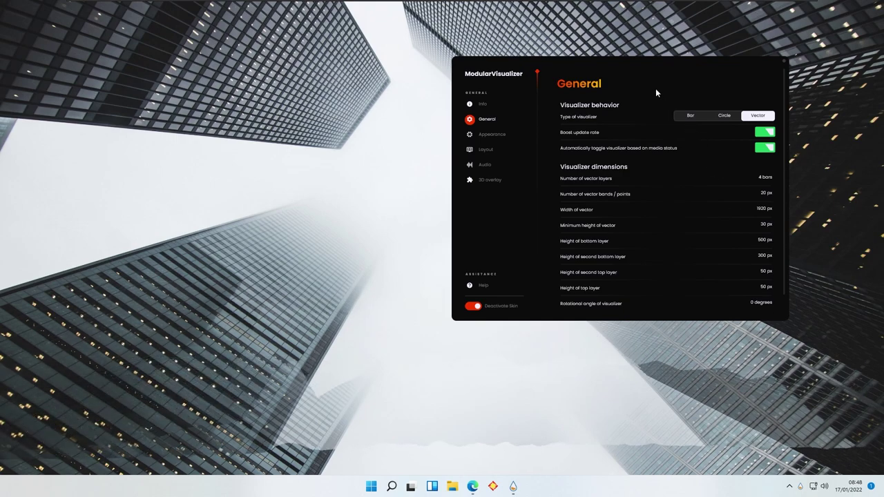
drag(650, 69, 610, 95)
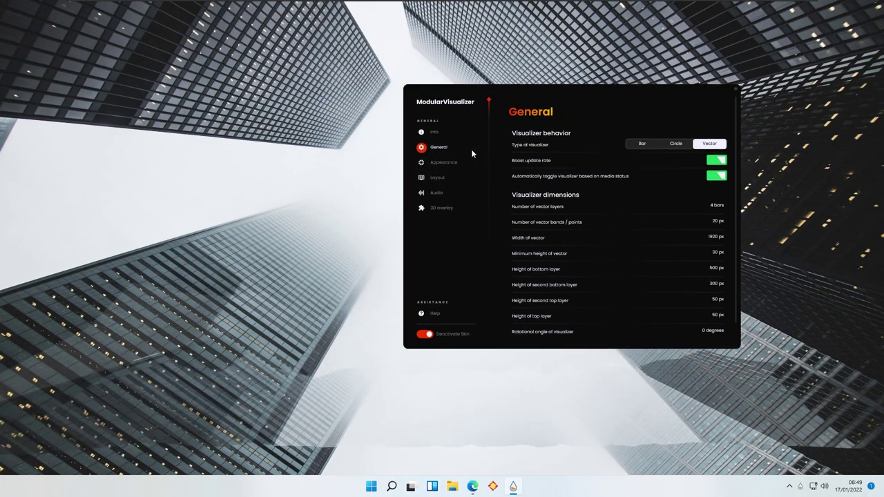
Open the visualizer's appearance settings and turn off the image used as its fill
click(449, 161)
drag(572, 106, 480, 113)
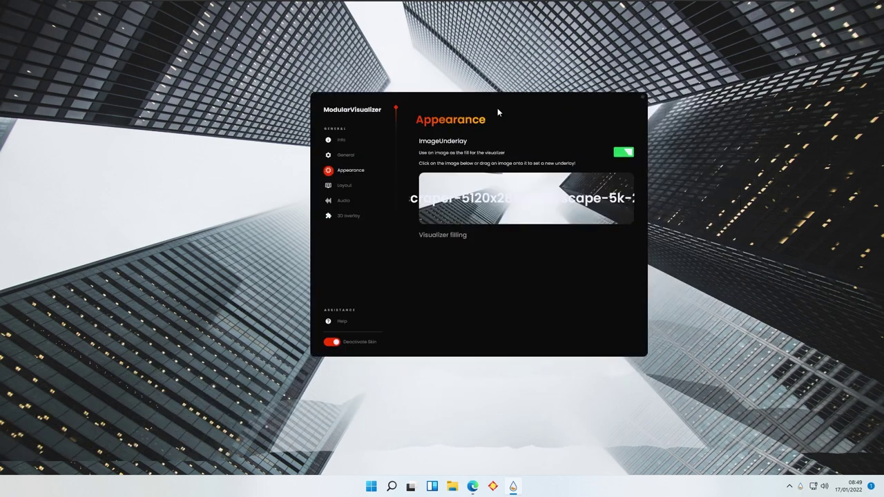
click(624, 154)
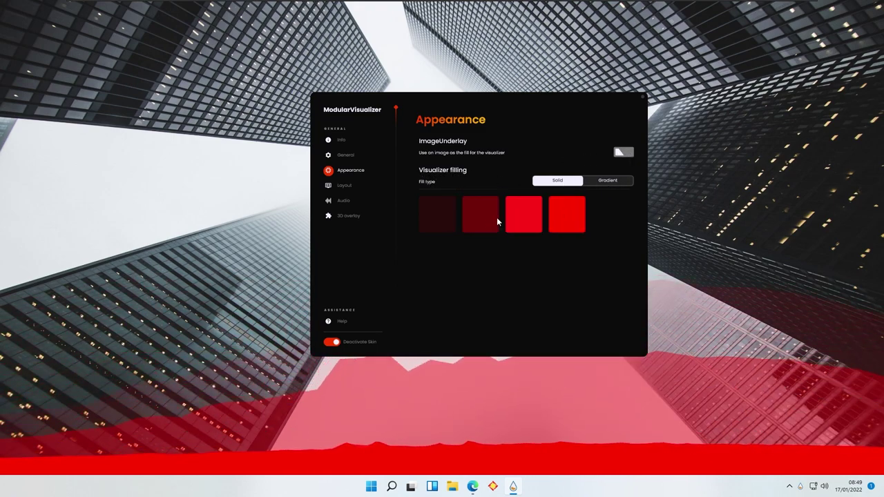
Set the first solid fill colour of the visualizer to blue, hex 0095FF
click(432, 216)
drag(507, 183, 506, 204)
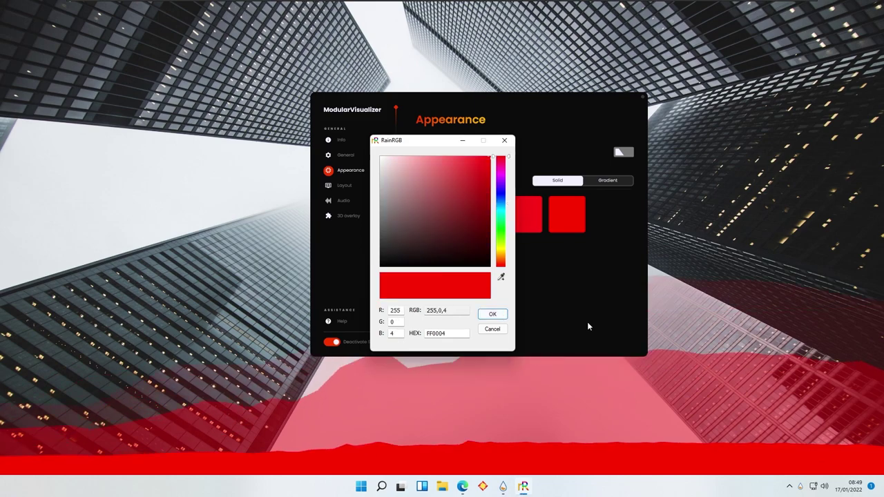
click(566, 319)
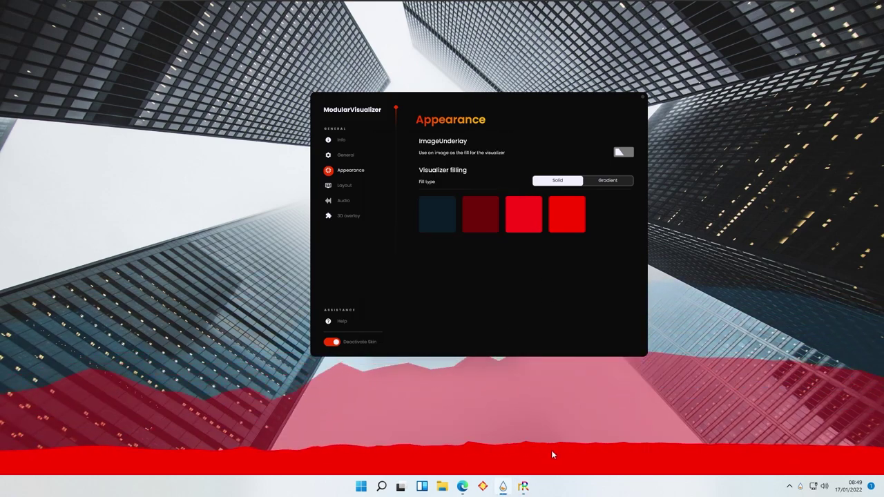
click(434, 213)
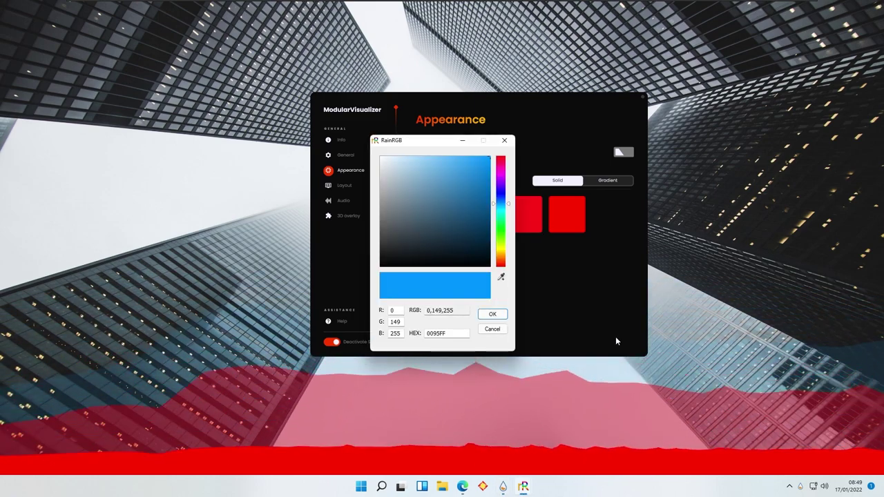
key(Escape)
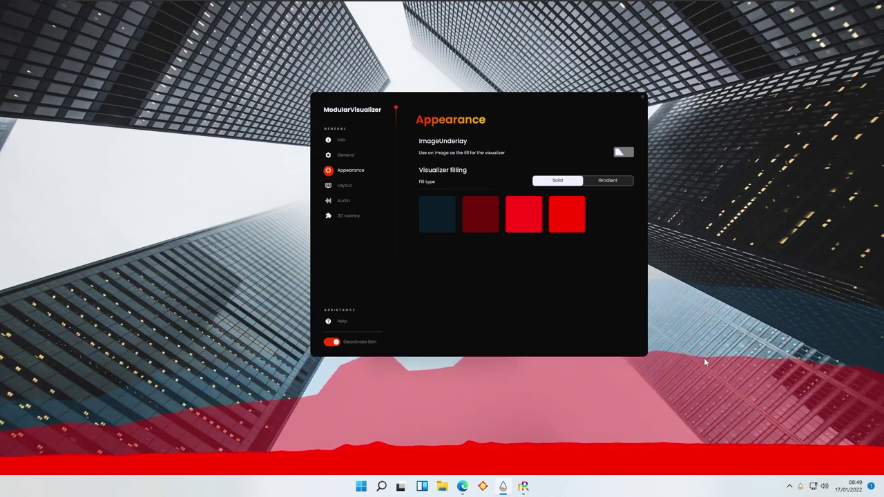
Set the second solid fill colour of the visualizer to cyan, hex 00FFFF
click(482, 221)
click(504, 210)
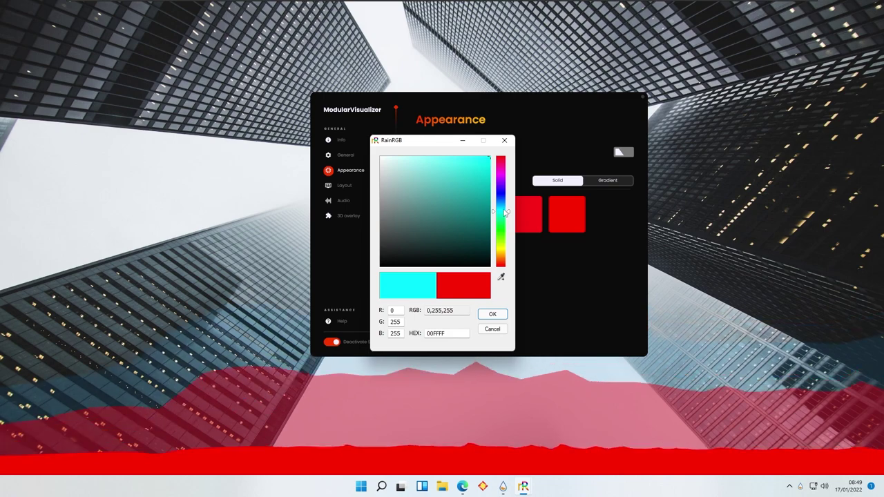
click(493, 314)
Set the third solid fill colour of the visualizer to bright green
click(526, 222)
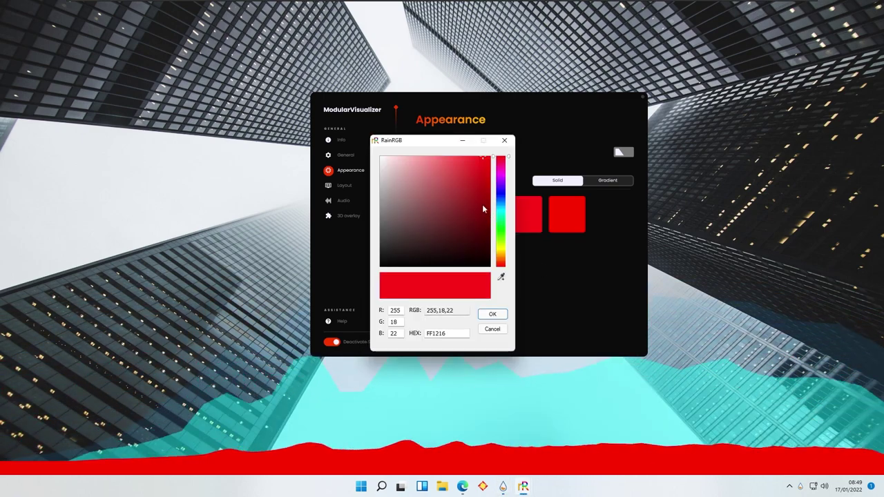
click(501, 227)
click(492, 314)
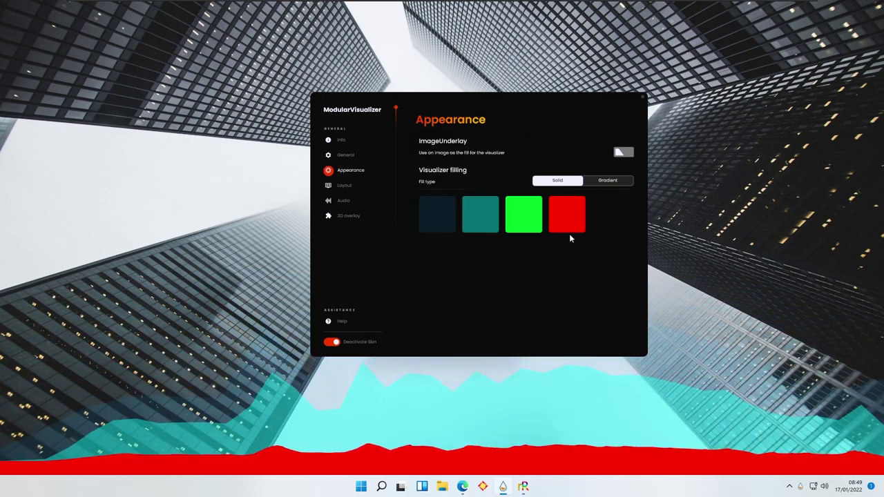
Set the fourth solid fill colour of the visualizer to a dark teal
click(573, 235)
click(504, 224)
click(503, 211)
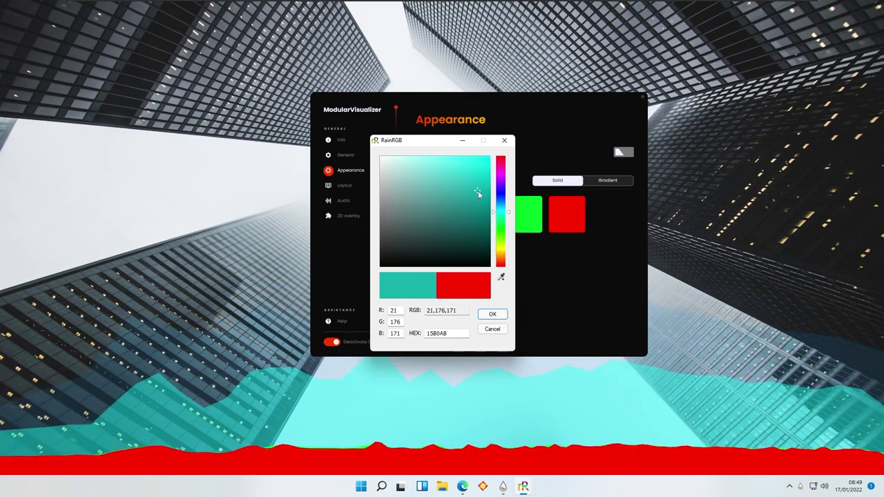
click(477, 198)
click(493, 315)
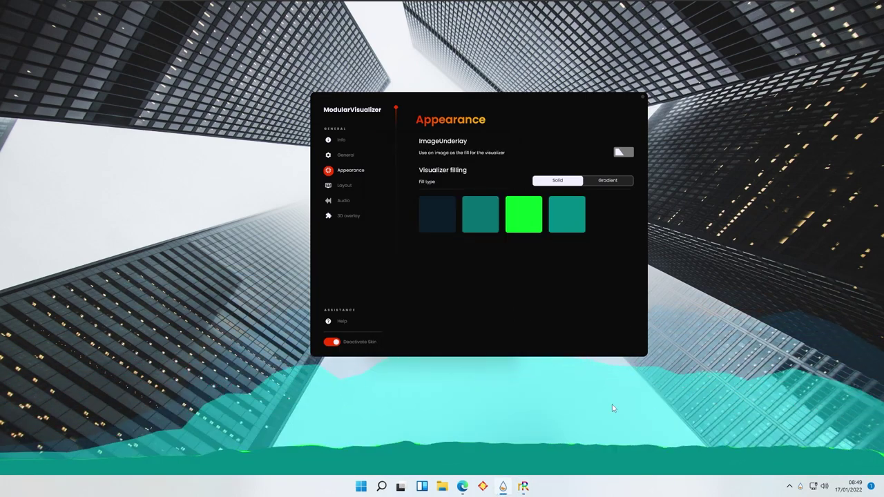
Move the settings window aside and change the visualizer's fill type to Gradient
drag(516, 113, 602, 134)
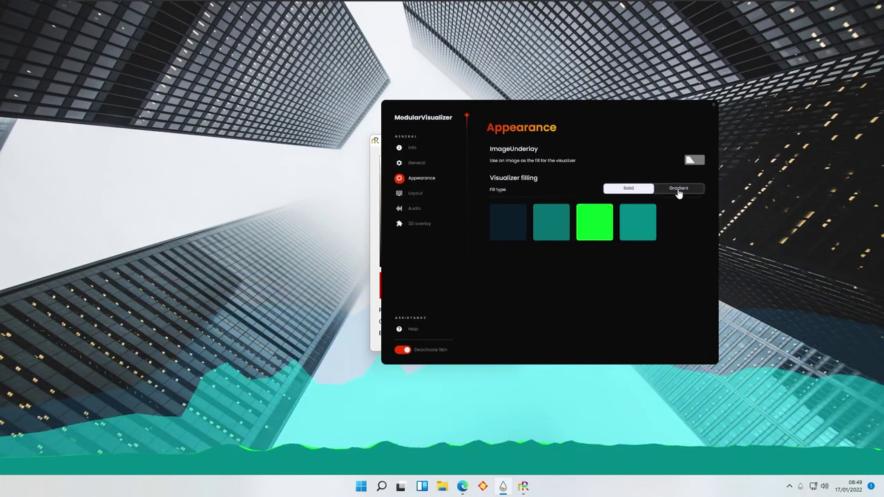
click(677, 191)
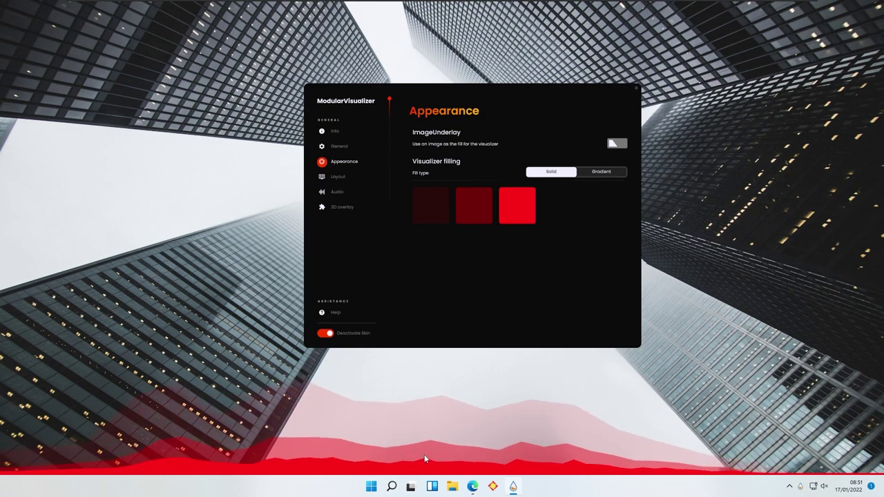
Turn on the image underlay and load skyscraper-5120x2880-cityscape-5k-20330 from Downloads as the visualizer's fill image
click(617, 143)
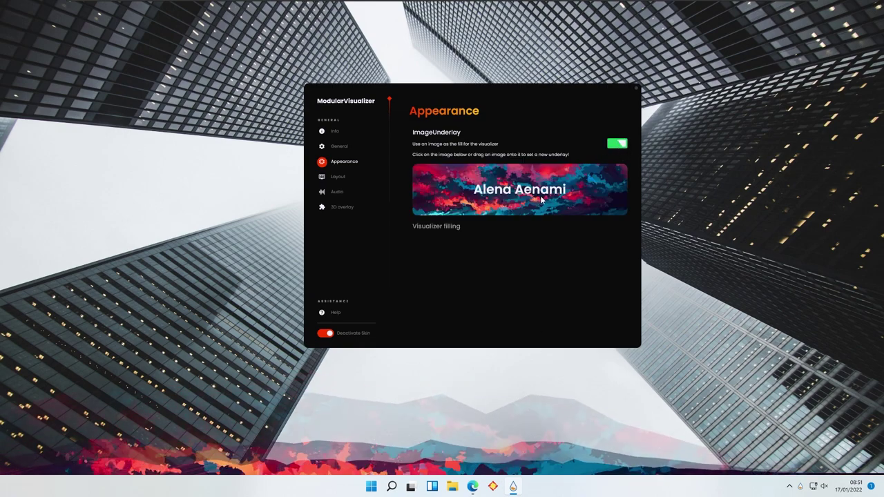
click(552, 181)
click(449, 171)
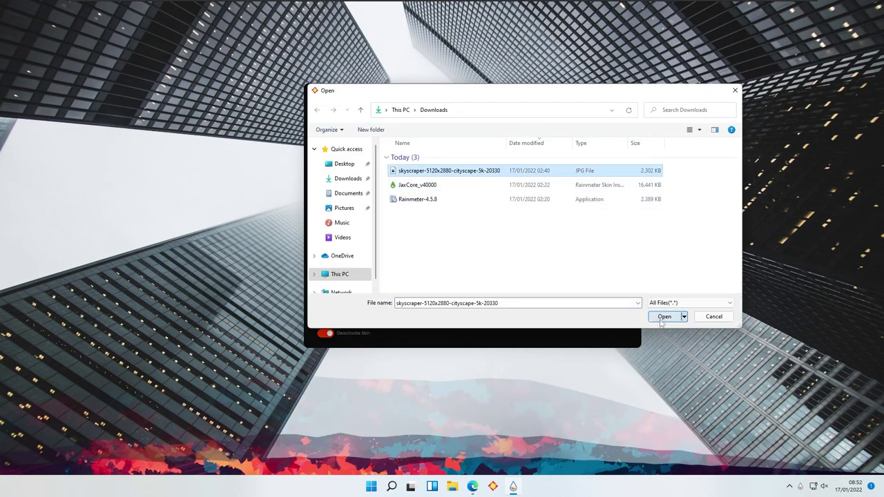
double_click(484, 170)
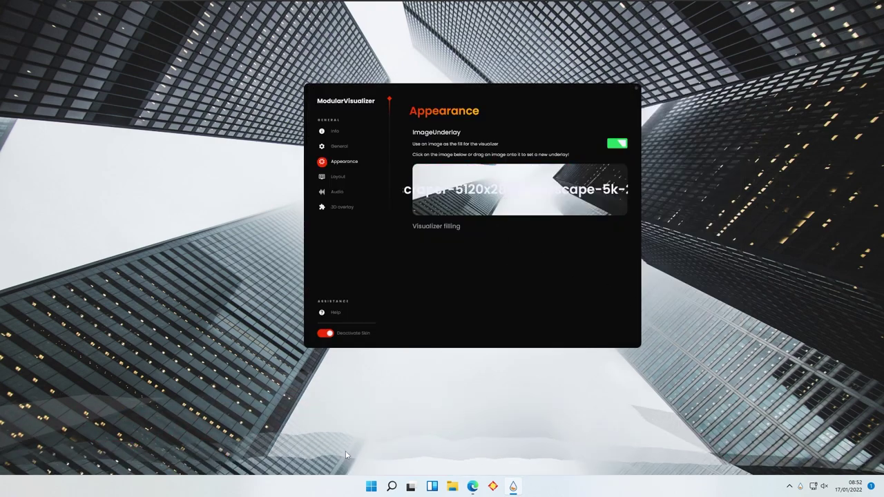
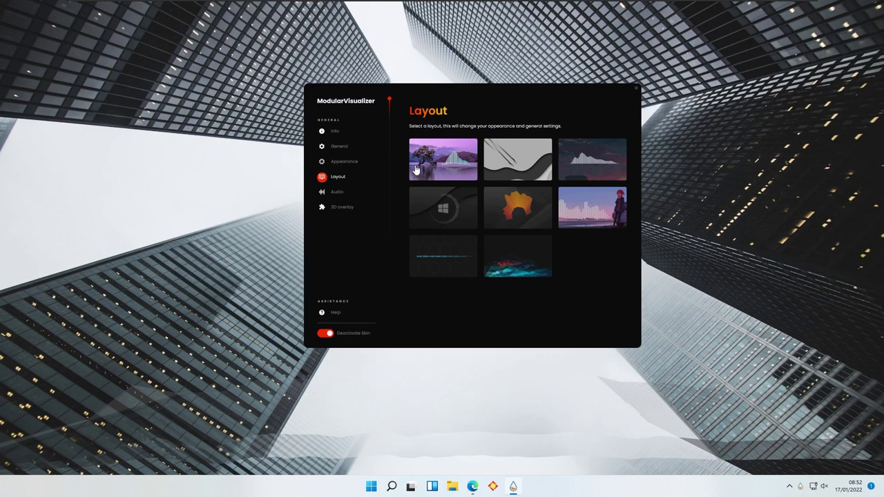
Apply the purple lake and tree layout to the visualizer and move the settings window clear of it
drag(485, 94, 468, 95)
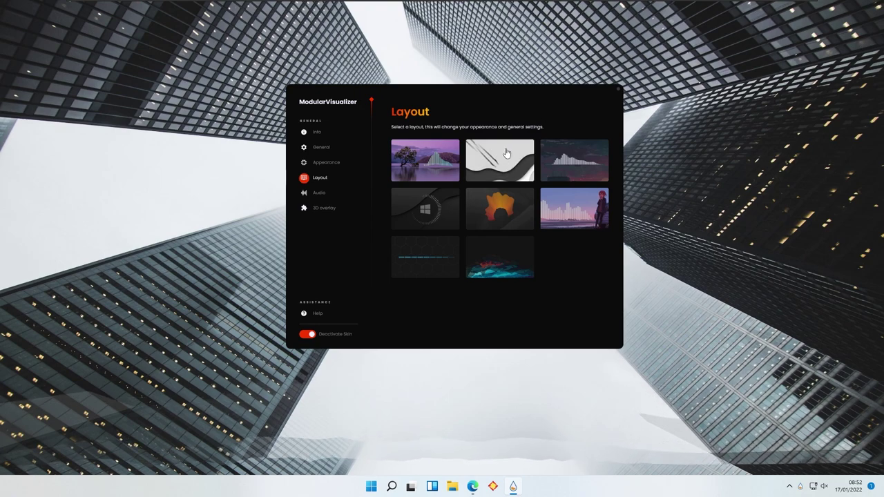
click(425, 157)
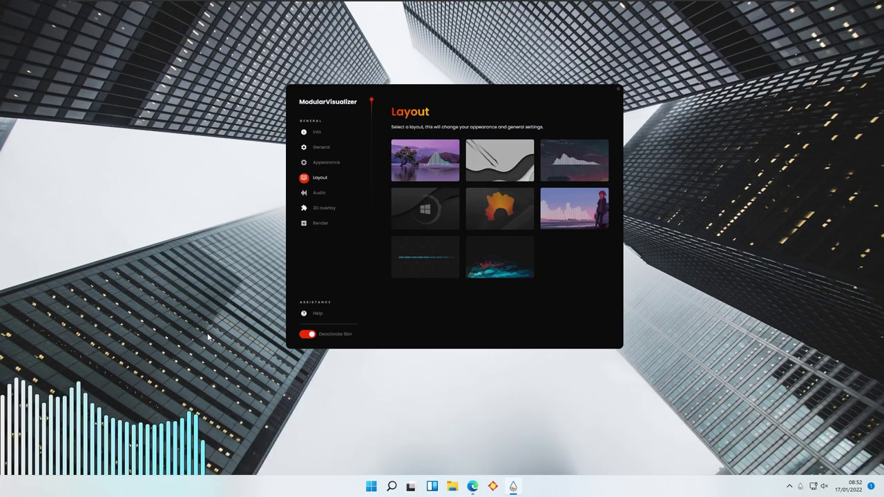
drag(472, 87, 600, 91)
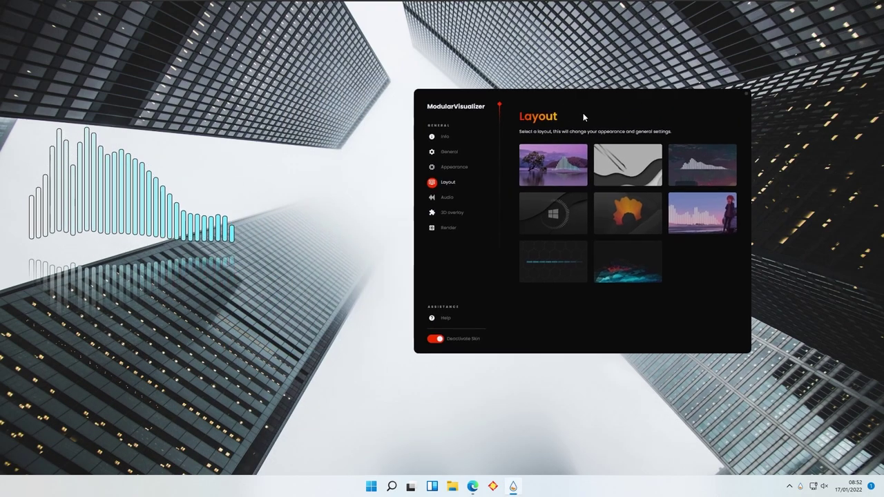
Turn the image underlay on for the purple lake layout and switch it off again
click(453, 167)
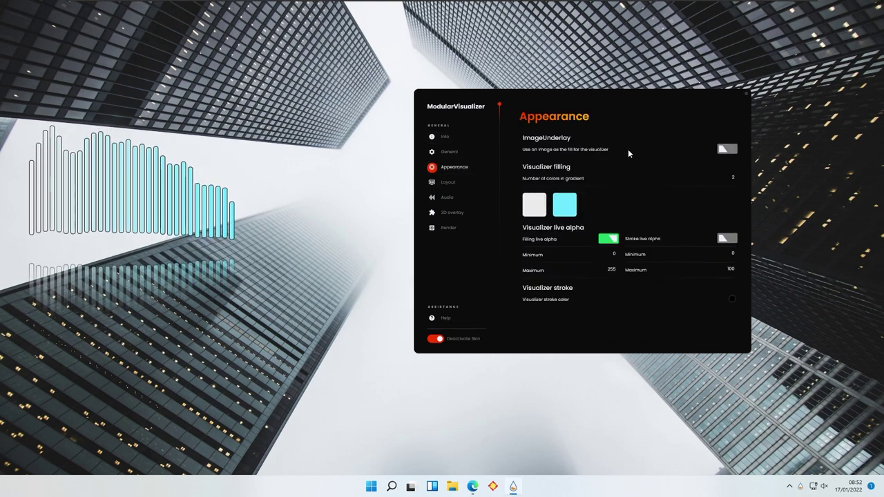
click(717, 150)
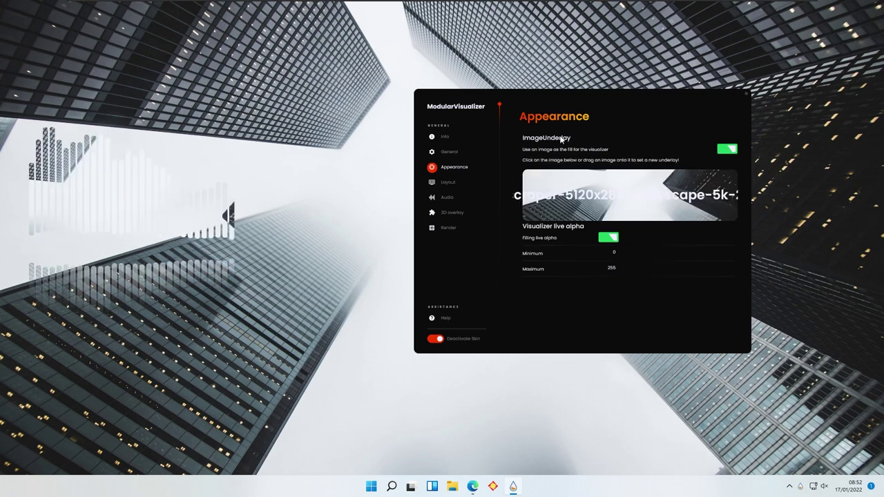
click(722, 156)
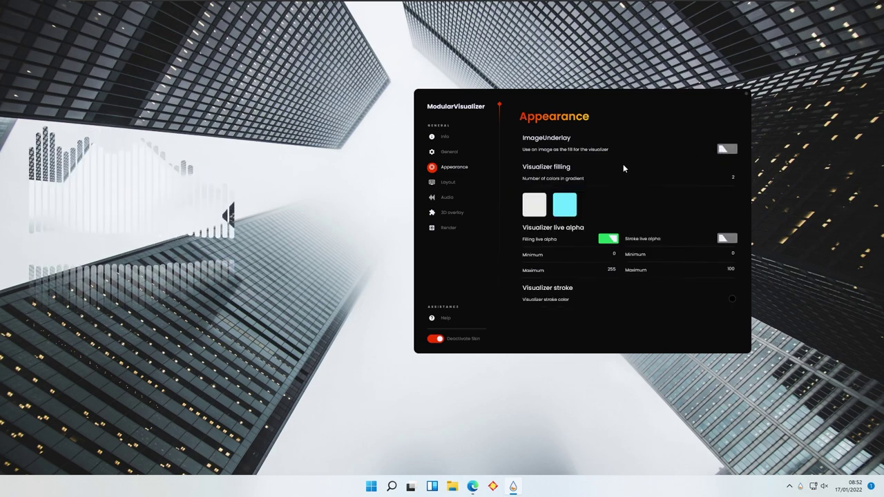
Try the grey wave layout and the dark dusk-sky bar layout on the visualizer
click(466, 184)
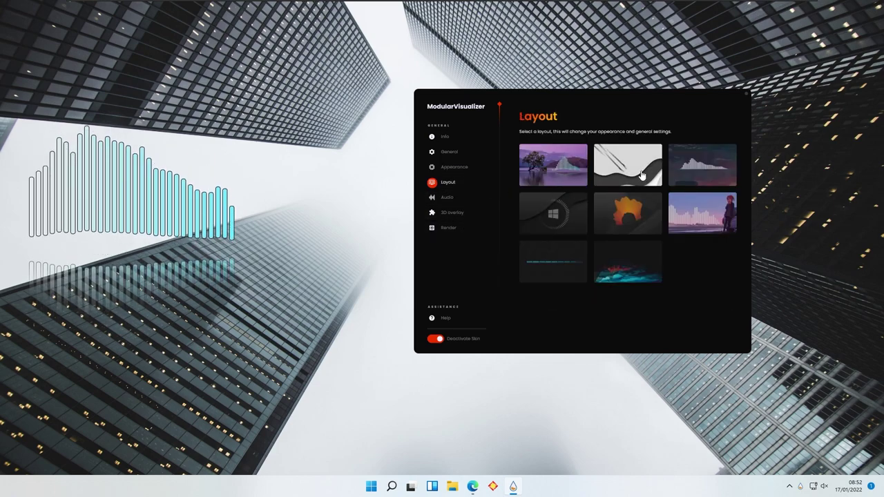
click(628, 165)
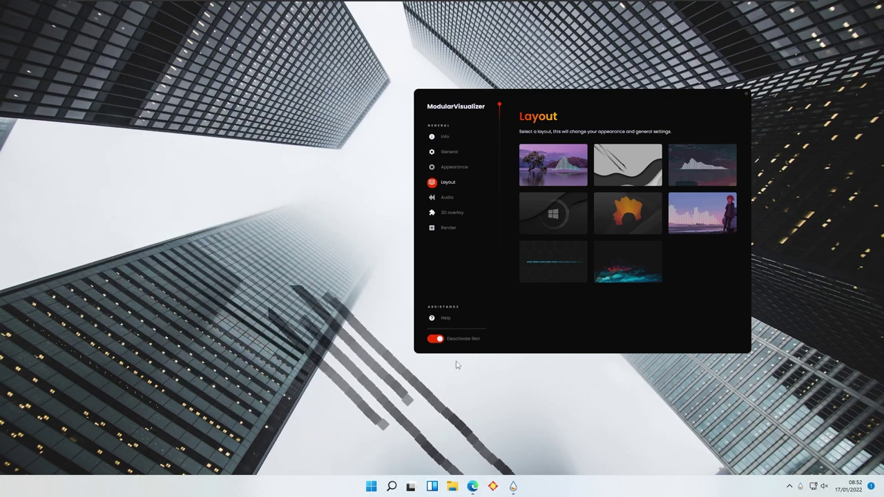
click(701, 170)
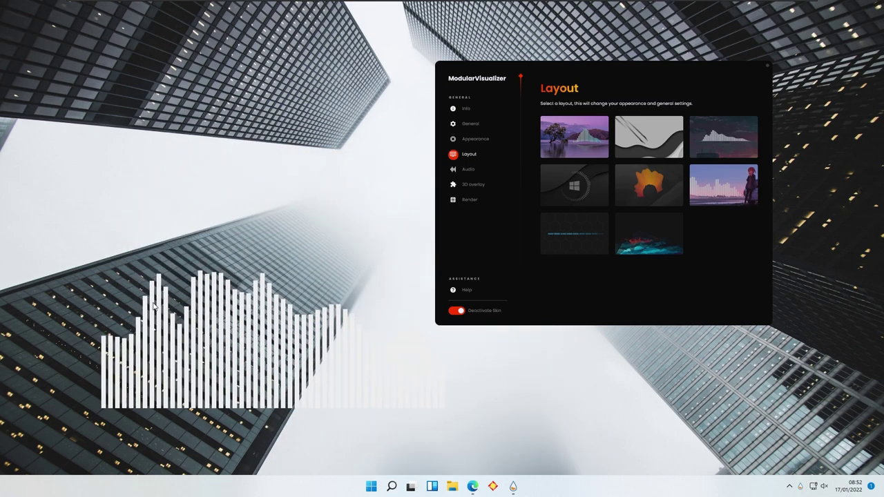
Try the Windows-logo circle layout and the orange ring layout, and view the ring's appearance settings
click(589, 192)
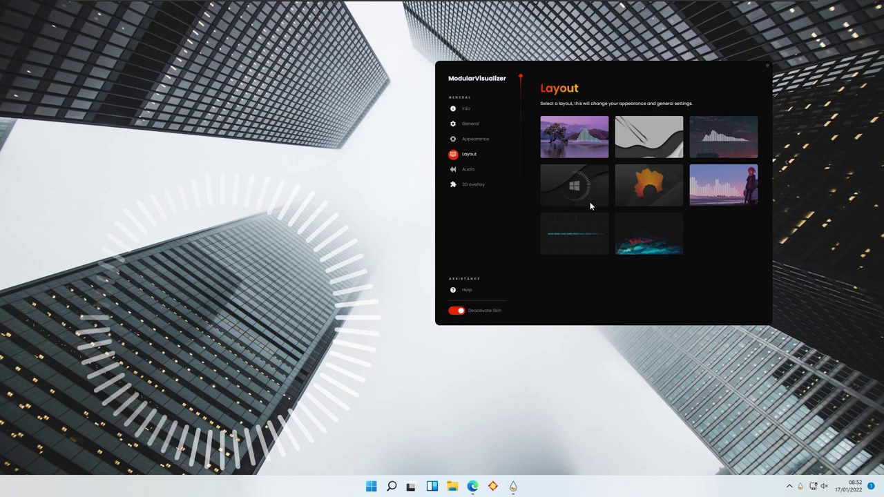
click(668, 184)
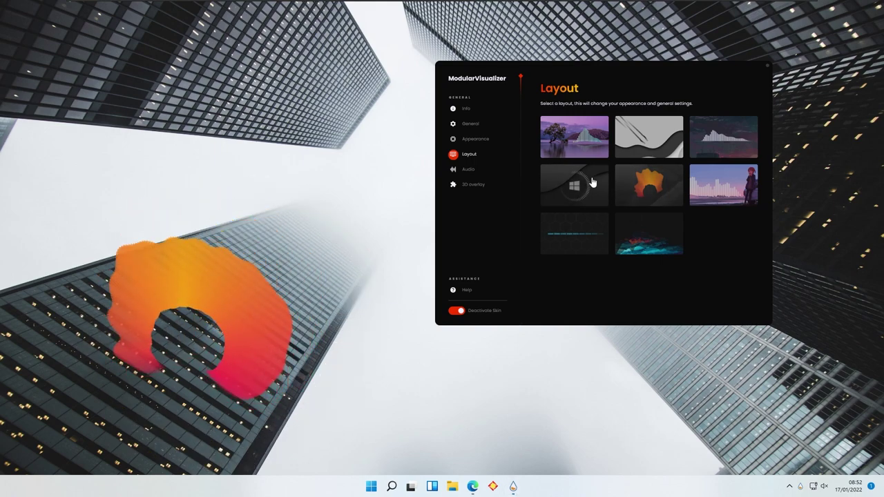
click(496, 140)
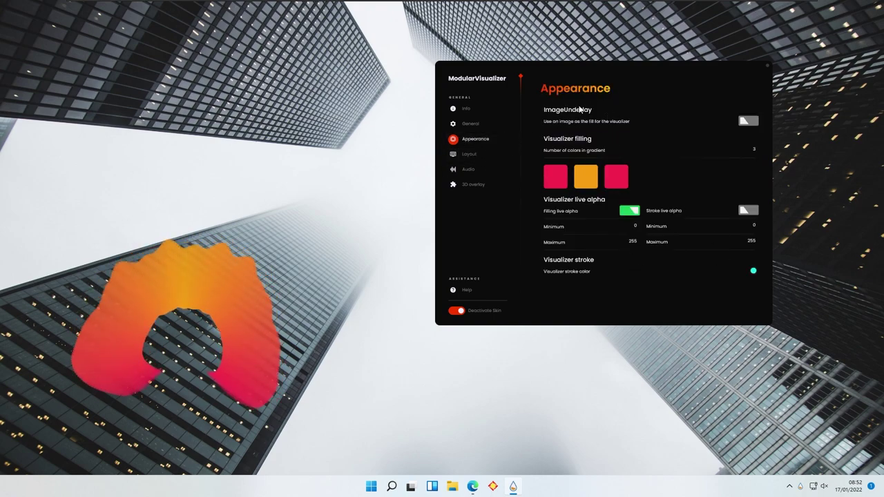
Try the pink-sky layout with the standing figure and the cyan segmented-line layout, moving the line lower on the desktop
click(476, 154)
click(716, 200)
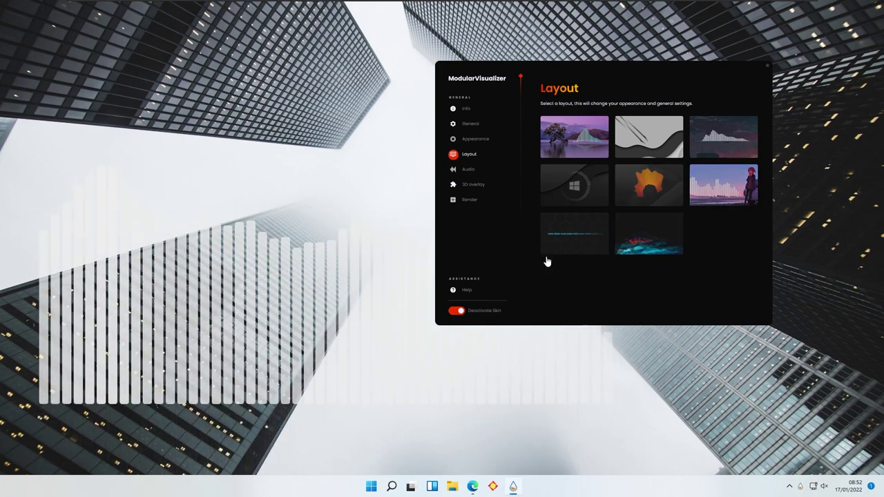
click(547, 253)
drag(225, 136, 258, 321)
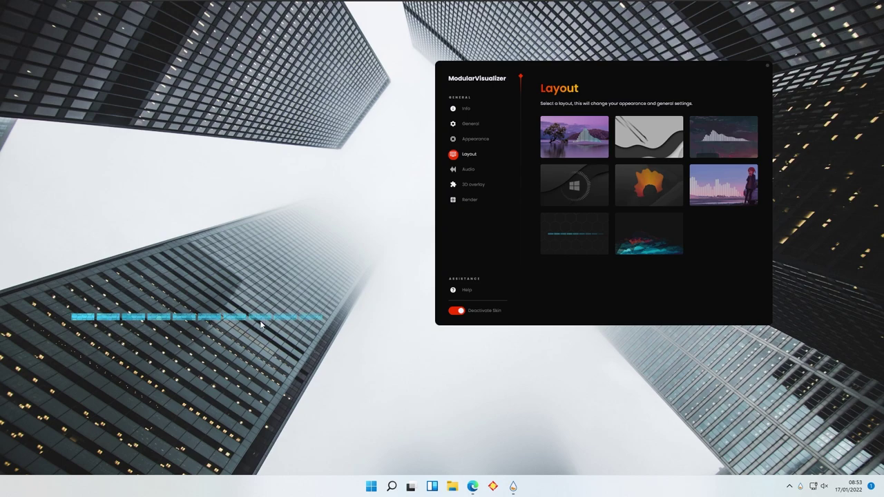
Apply the red and teal mountain layout and place the visualizer directly above the taskbar
click(650, 233)
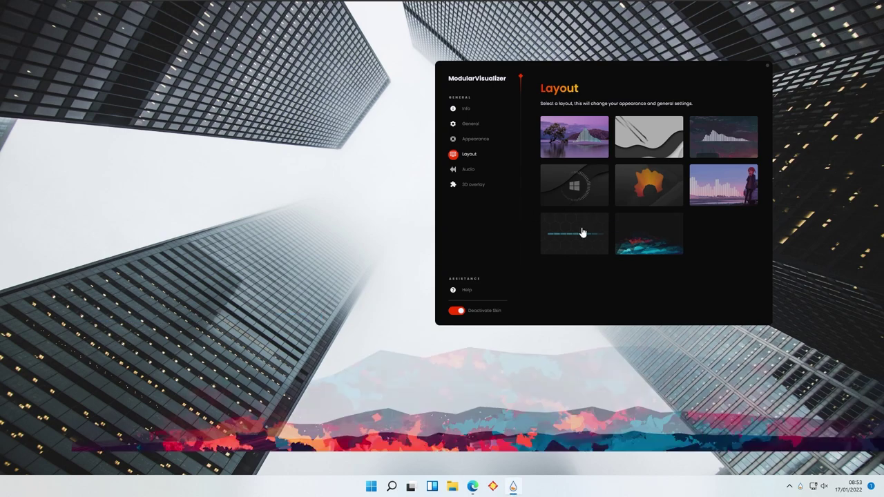
drag(376, 432, 385, 468)
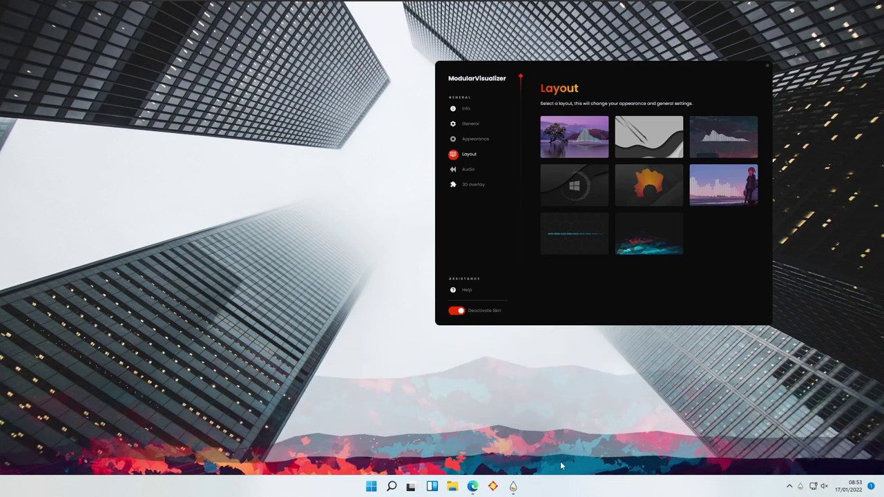
drag(552, 83, 602, 100)
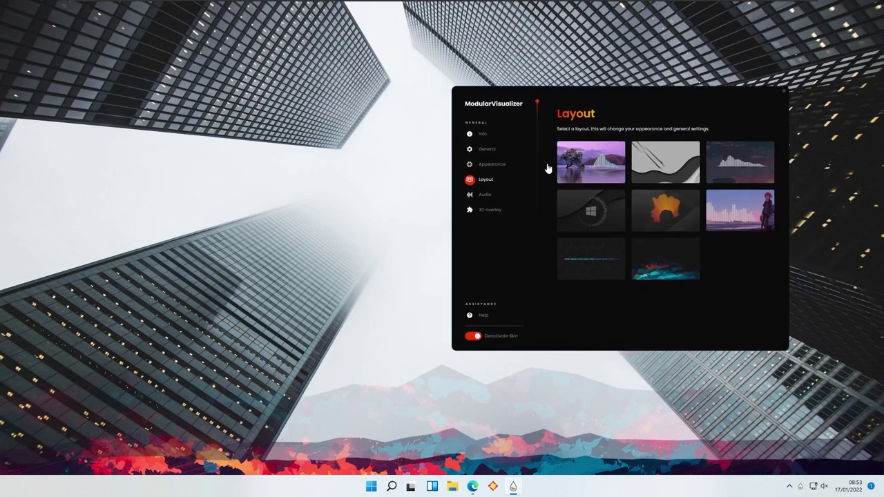
Replace the mountain layout's underlay image with skyscraper-5120x2880-cityscape-5k-20330 from Downloads
click(501, 170)
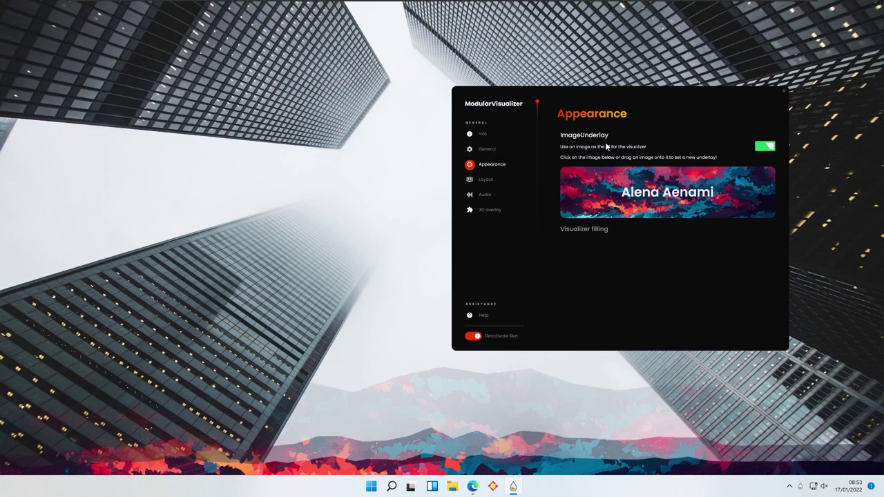
click(663, 194)
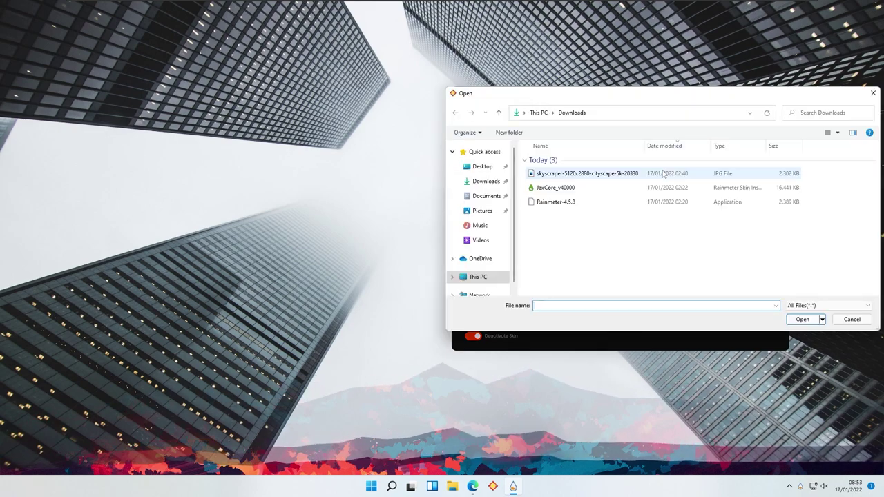
click(622, 174)
click(800, 321)
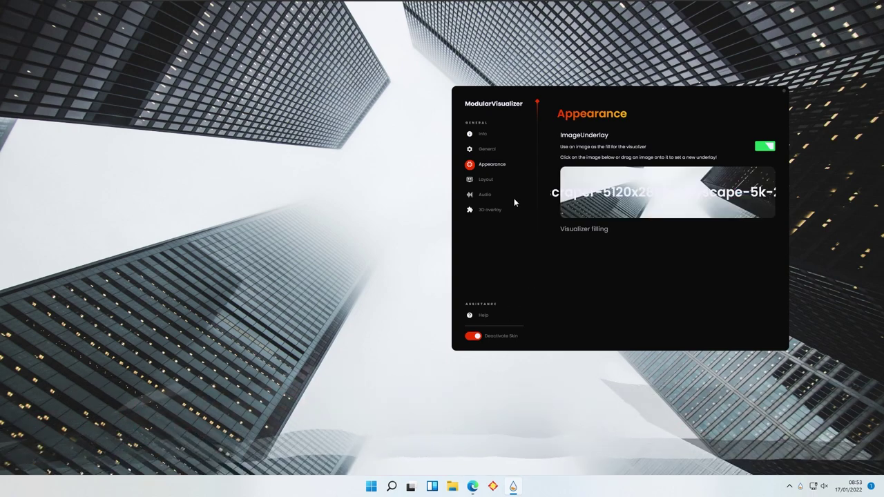
Set the vector visualizer to 4 layers, 50 bands, a minimum height of 10 px and a bottom layer height of 500 px
click(488, 150)
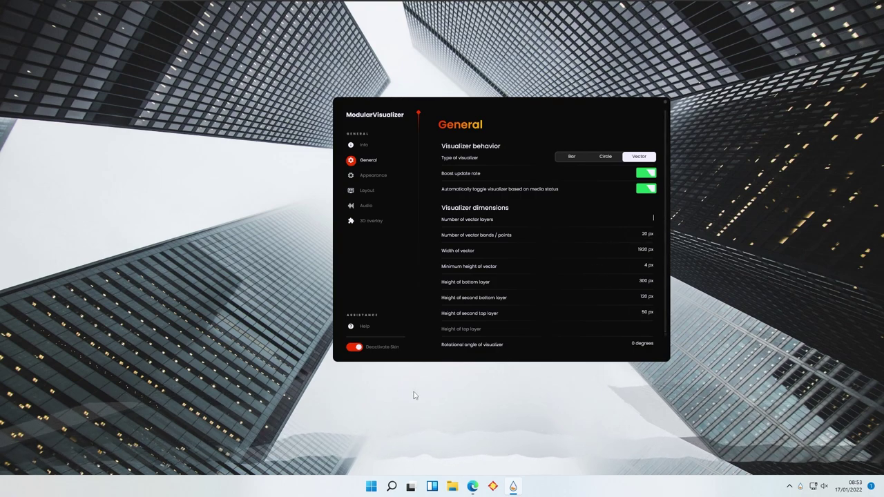
key(Return)
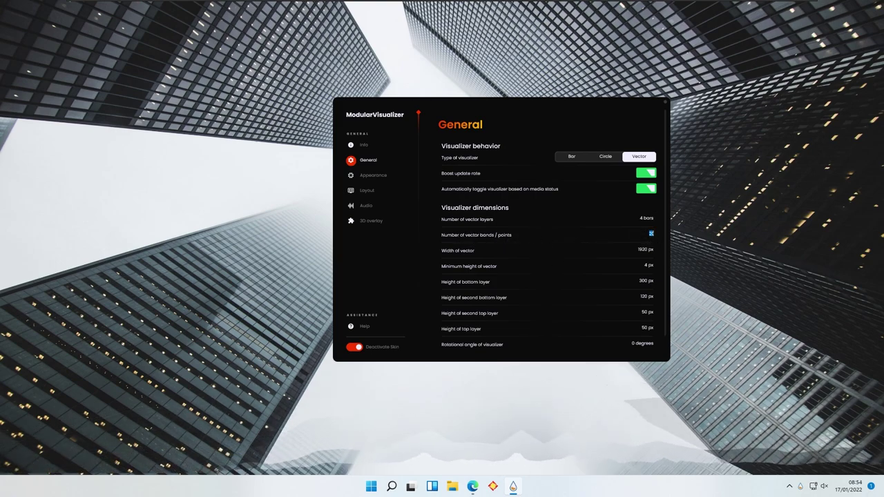
text(50)
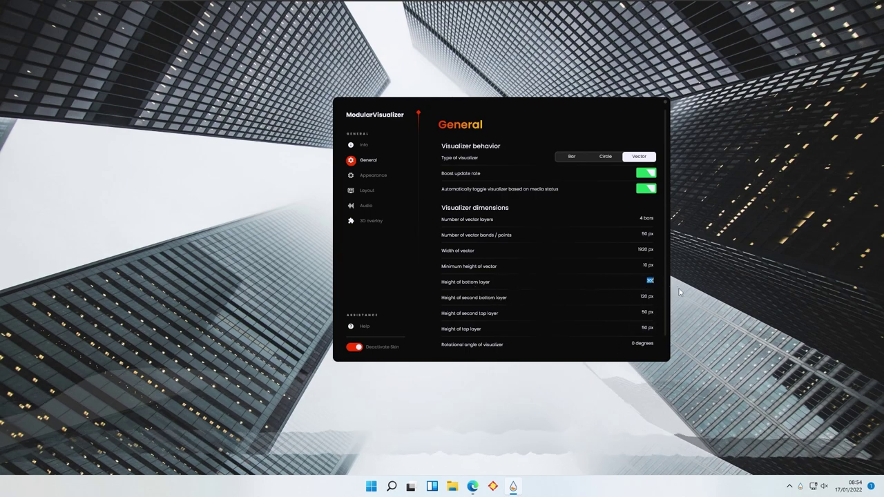
key(Return)
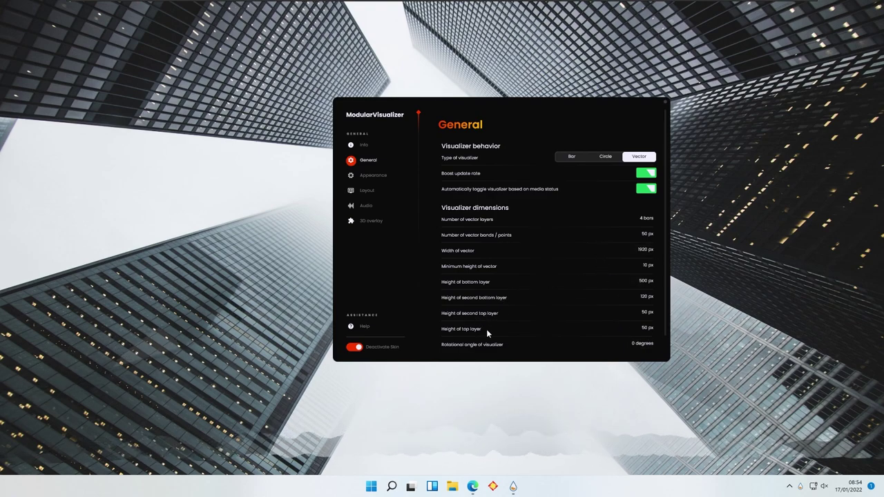
scroll(610, 291, down, 1)
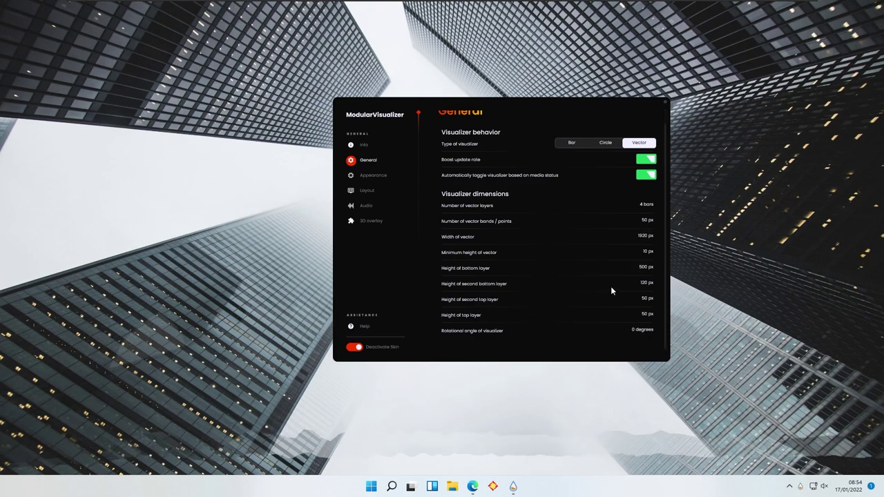
Try the Input and Device audio sources for the visualizer and set the source back to Output
click(372, 211)
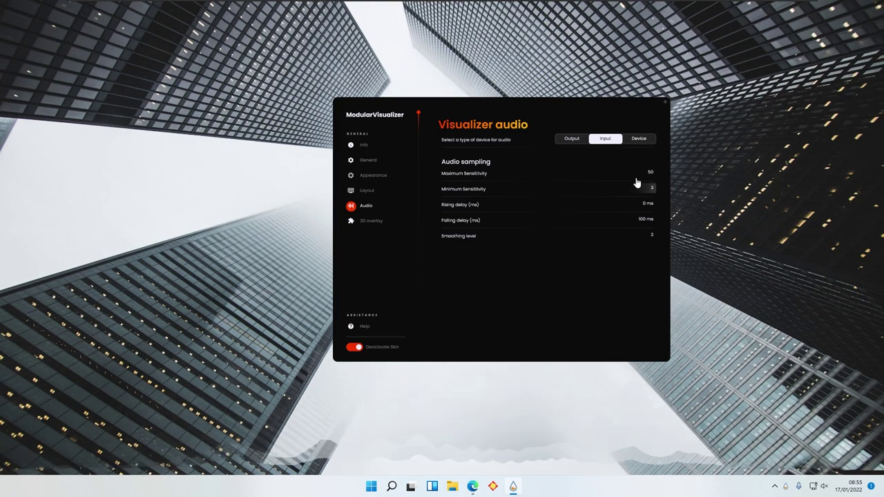
click(640, 141)
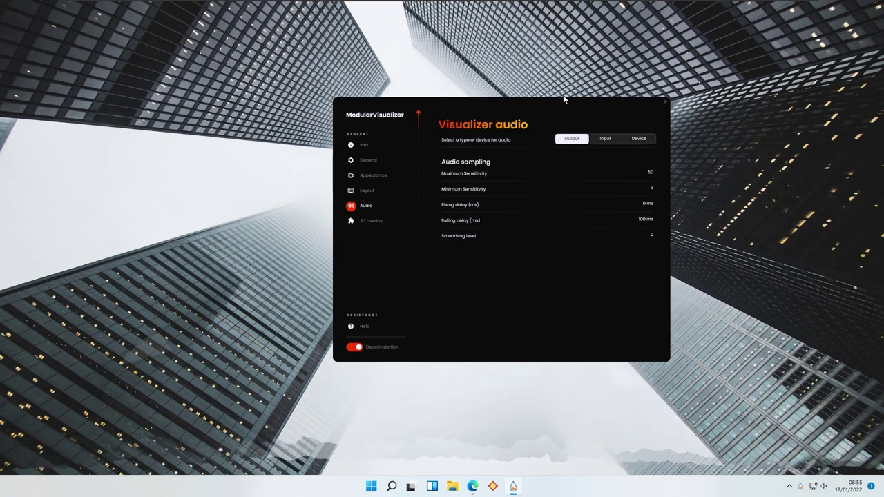
Open the 3D overlay settings, move the settings window aside and activate the layering skin
click(376, 221)
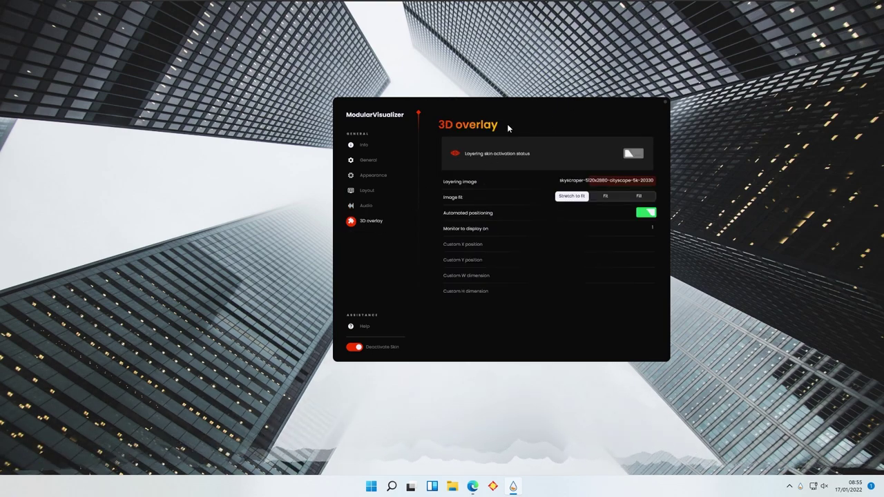
drag(524, 109, 502, 71)
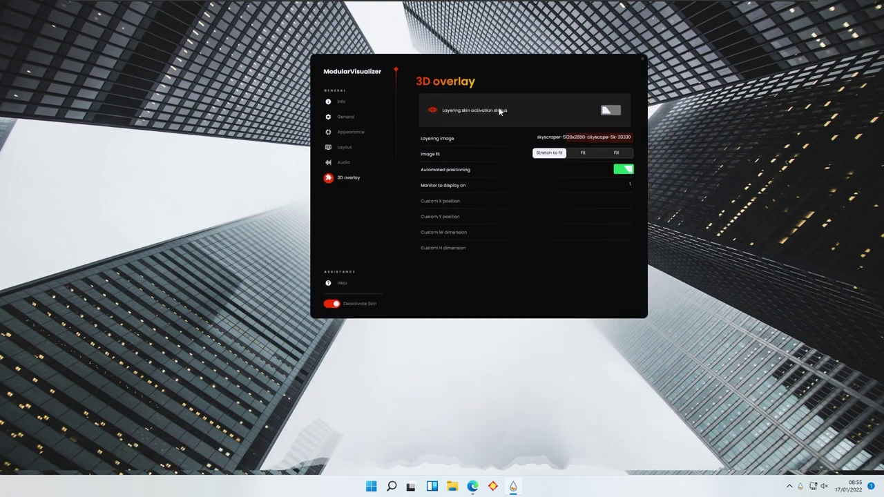
drag(486, 73, 431, 128)
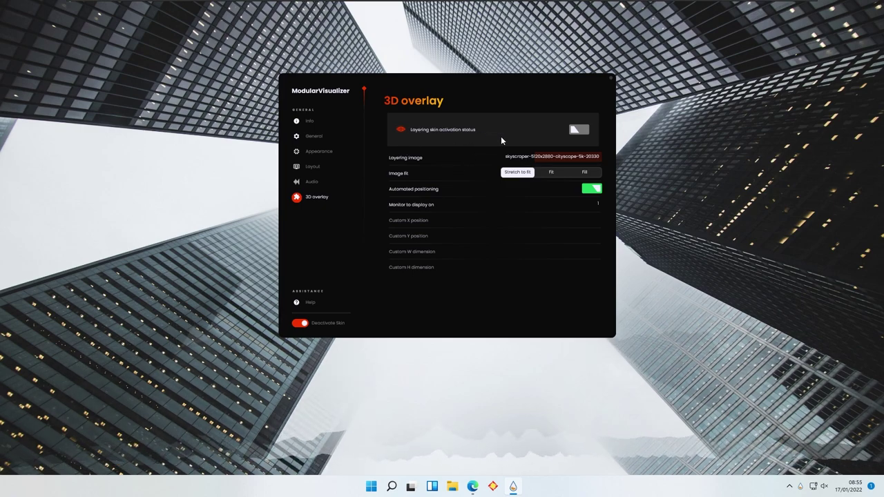
click(579, 131)
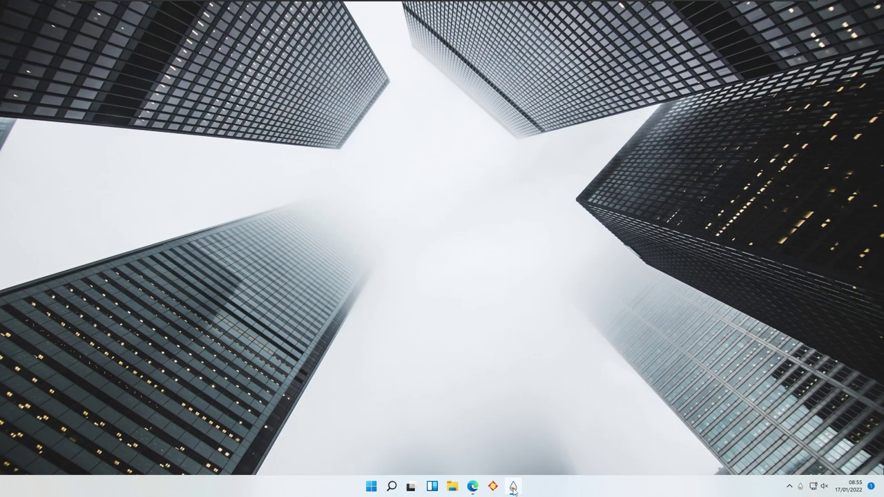
Try the desktop's context menu with the overlay active, and deactivate the layering skin
right_click(473, 374)
click(389, 346)
right_click(443, 327)
click(477, 369)
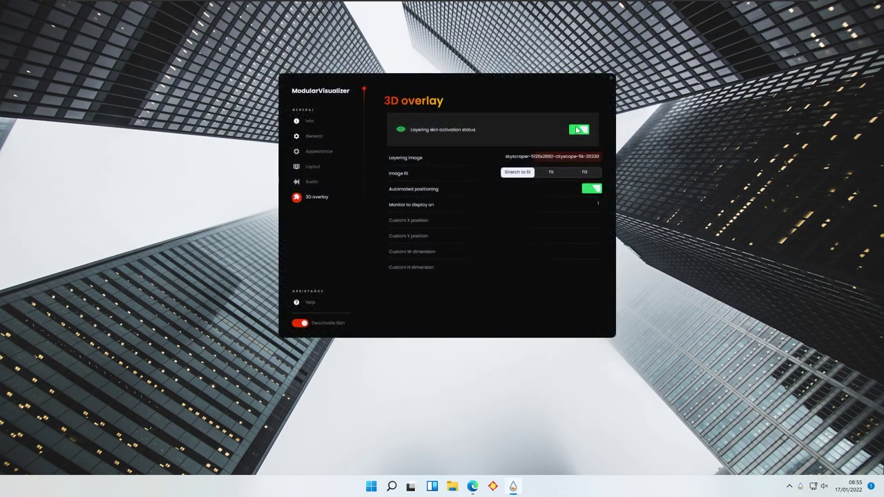
click(578, 130)
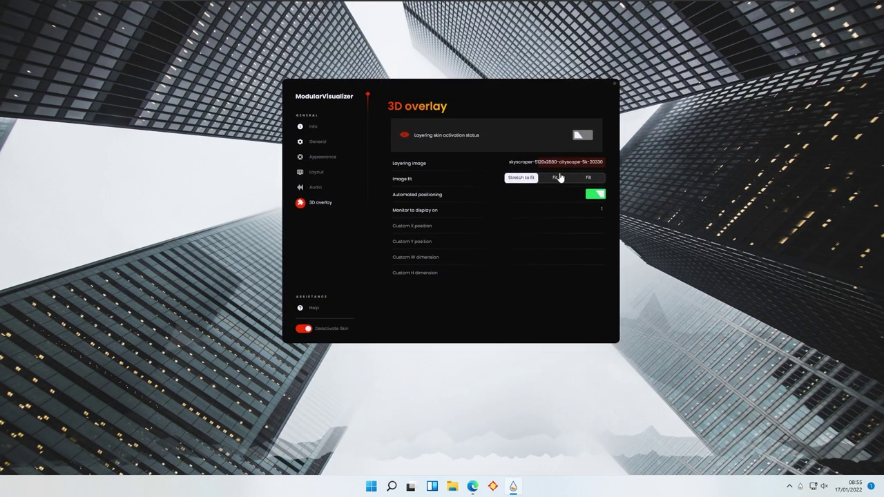
click(349, 142)
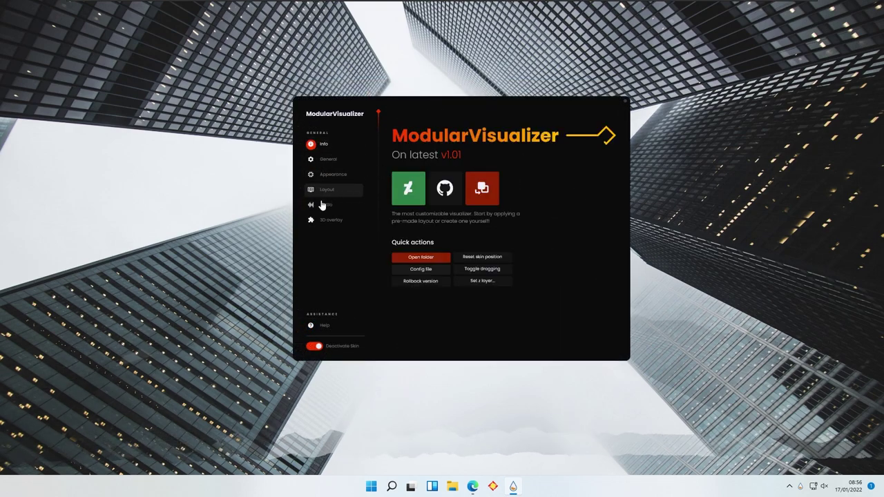
Deactivate the ModularVisualizer skin and close its settings to return to the Rainmeter skin manager
click(314, 346)
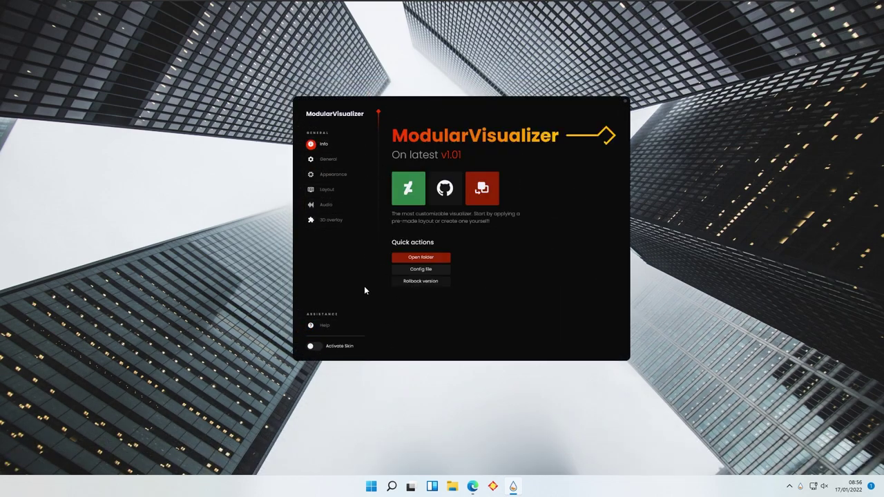
click(626, 103)
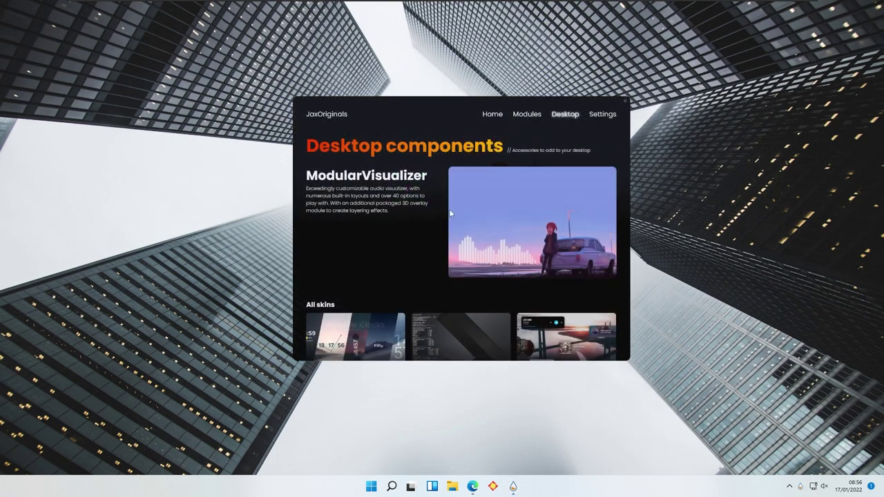
click(603, 116)
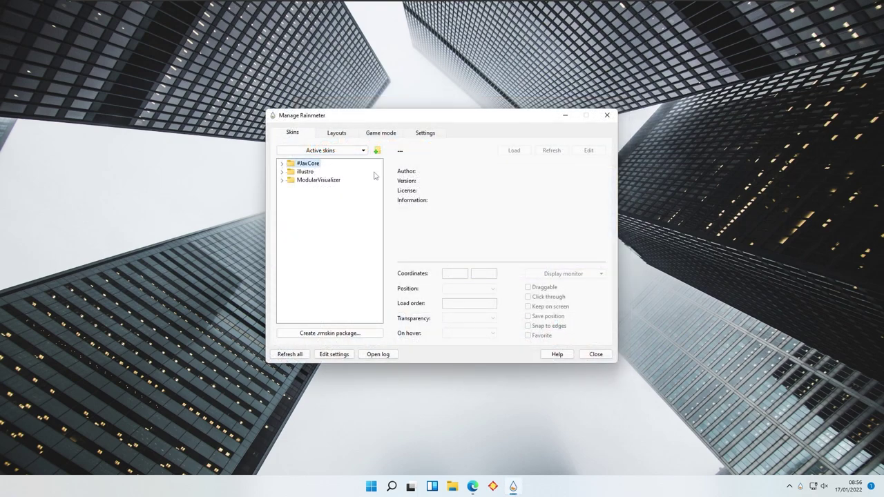
Open the ModularVisualizer skin's folder from the Rainmeter manager and go up to the parent Skins folder
click(316, 181)
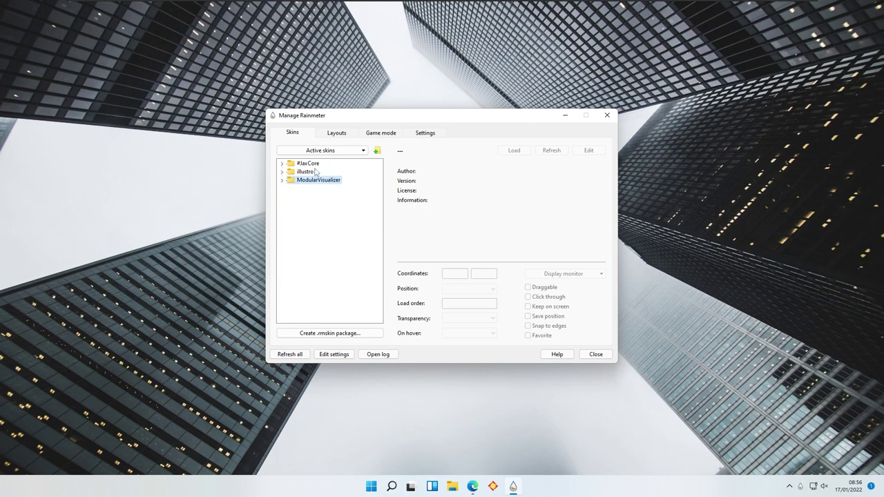
right_click(315, 183)
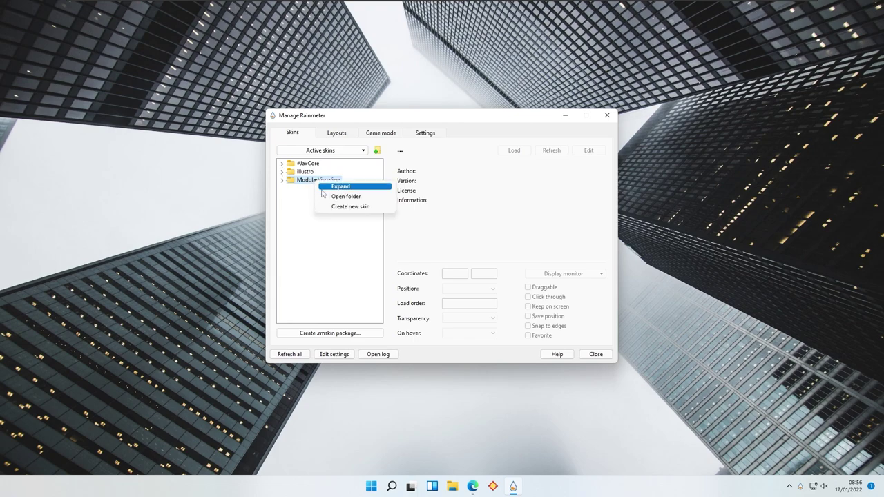
click(350, 200)
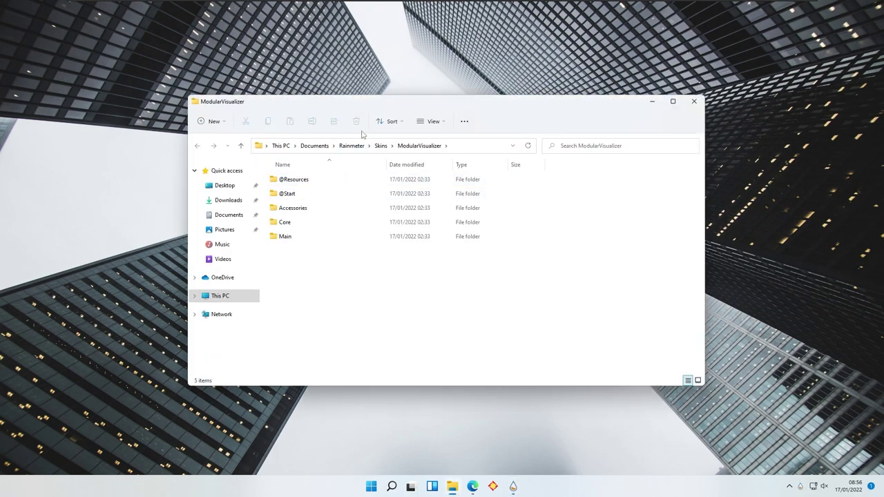
click(381, 146)
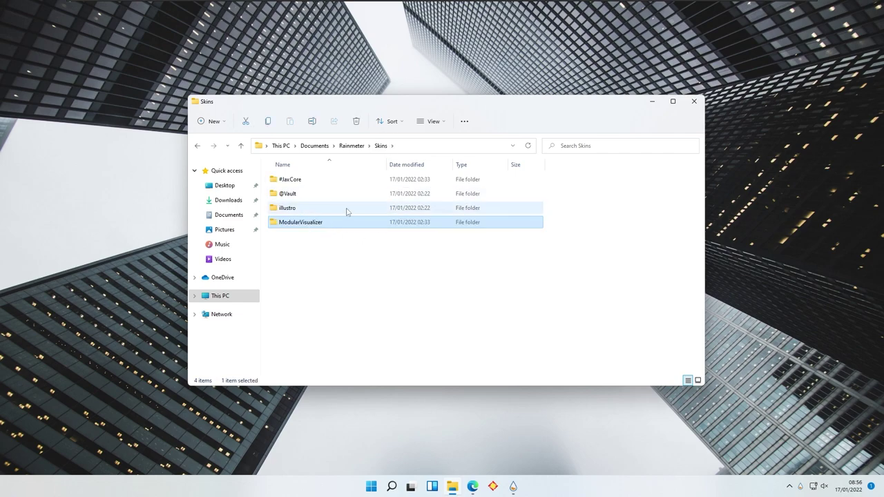
Move the Skins folder window aside and try to delete the ModularVisualizer folder
drag(397, 102, 550, 112)
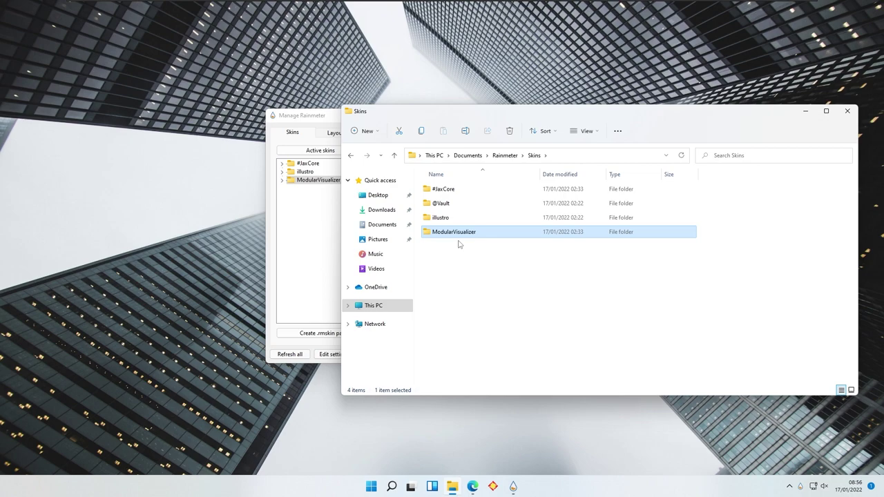
key(Delete)
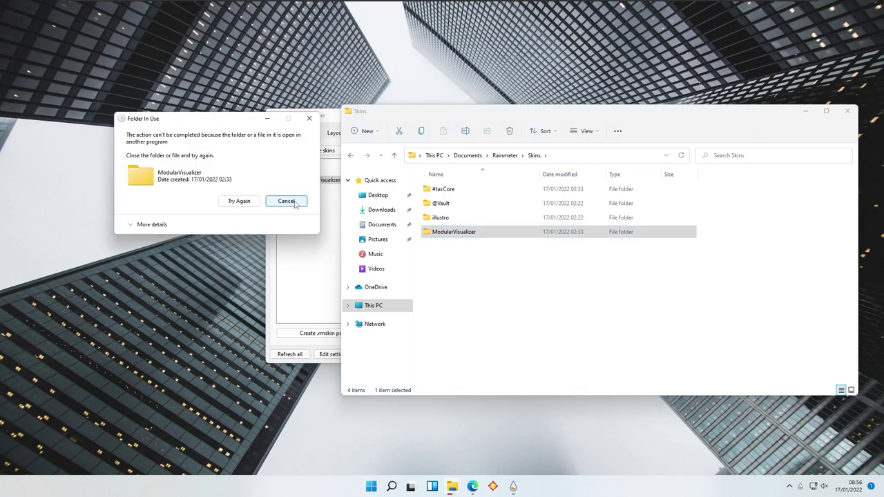
click(295, 201)
Close the Rainmeter manager and the browser window playing SoundCloud music
click(513, 486)
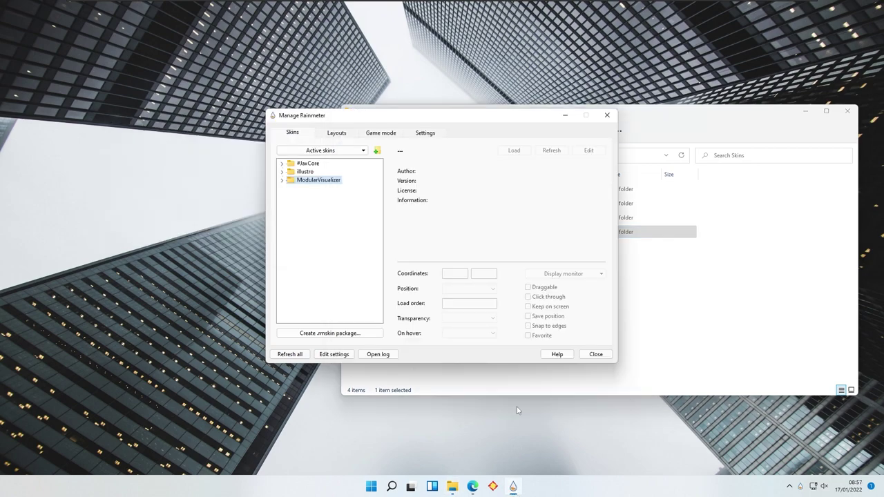
click(607, 114)
click(486, 488)
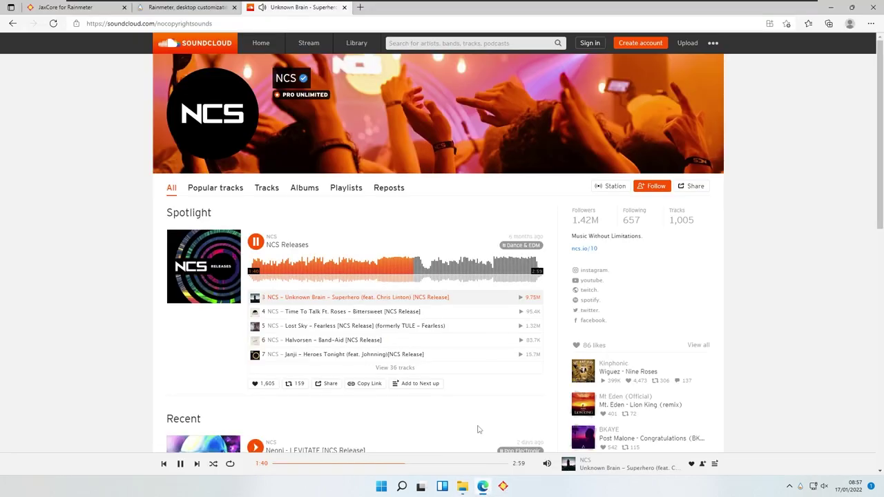
click(871, 8)
Exit Rainmeter completely and return to the Skins folder window
right_click(801, 486)
click(768, 466)
click(503, 238)
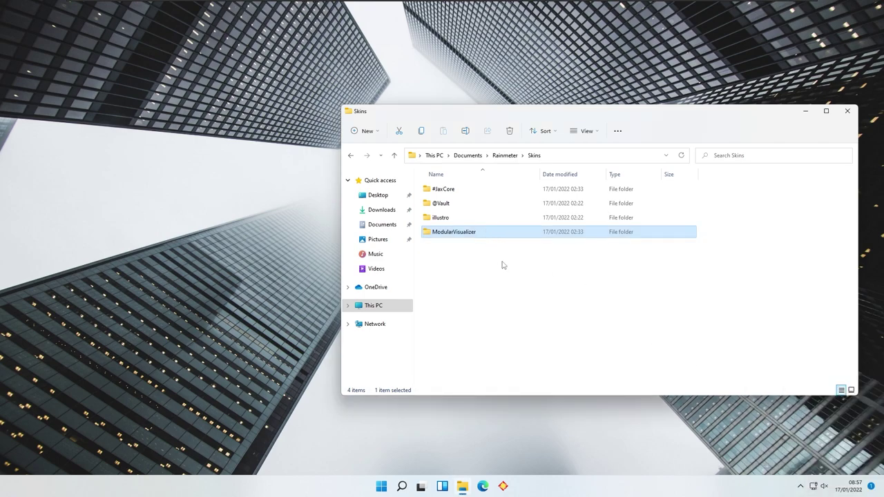
Delete the ModularVisualizer folder from the Skins folder and close the folder window
key(Delete)
drag(609, 108, 442, 115)
click(683, 119)
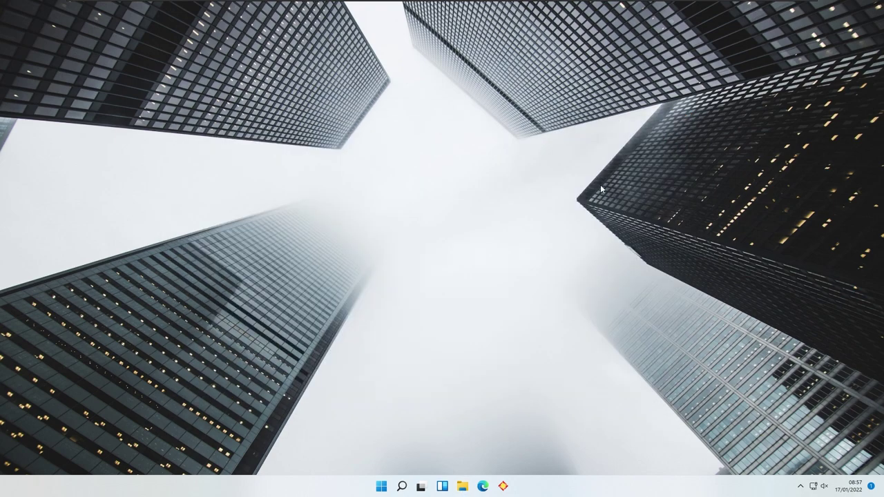